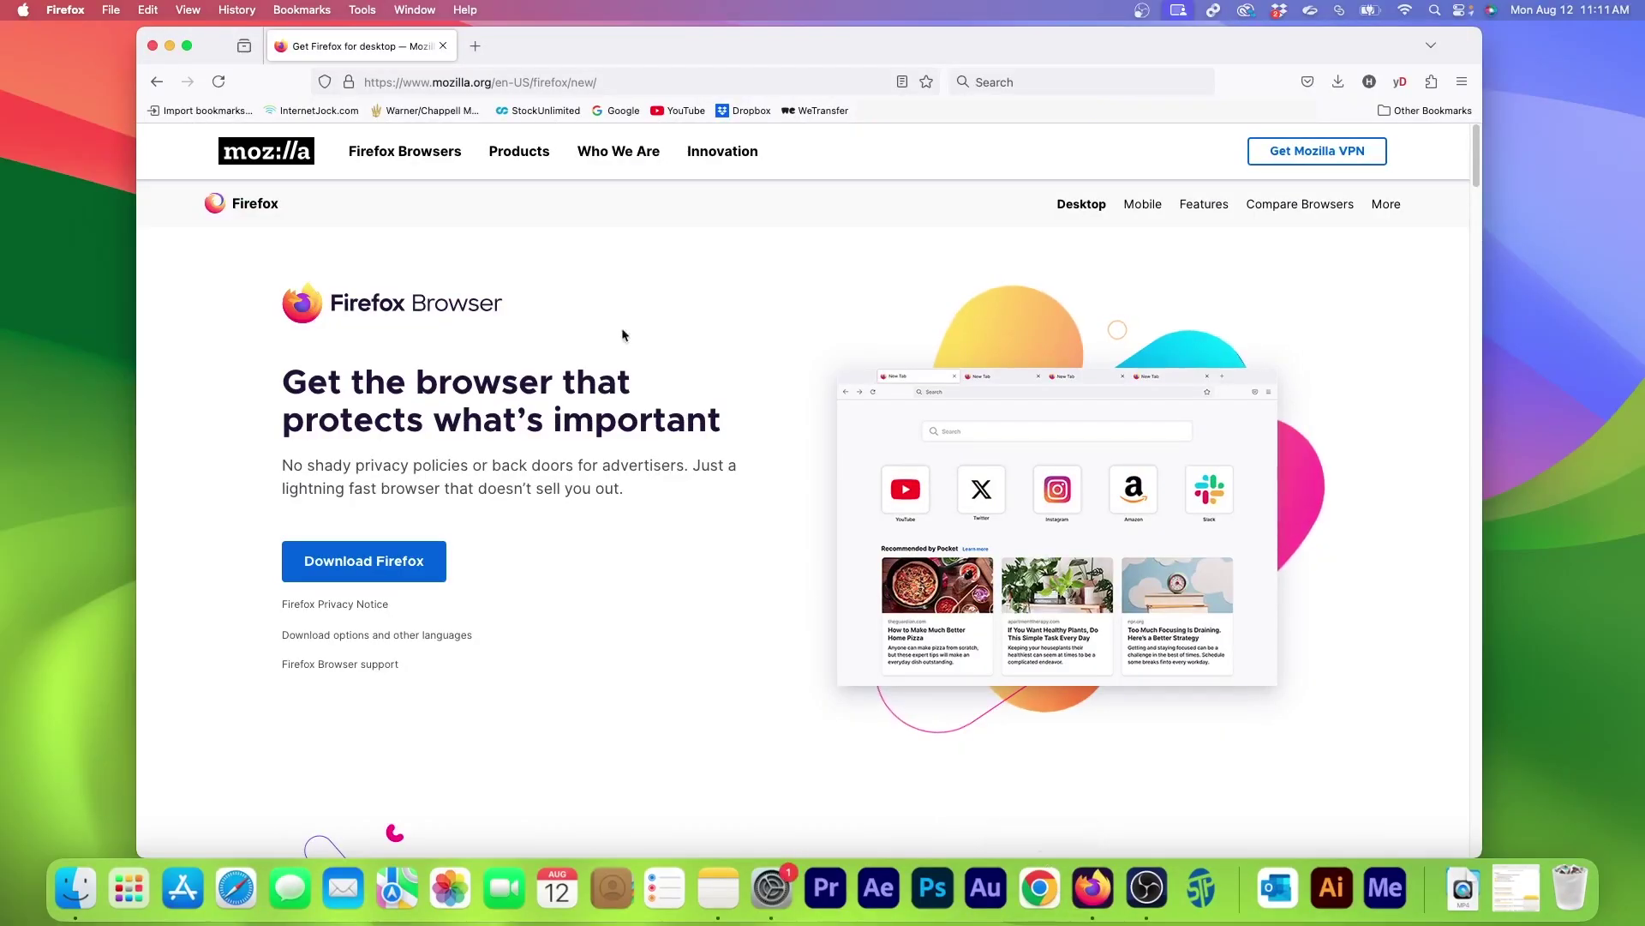
- Load the router admin home page at 192.168.254.254 in Firefox
{"action": "key", "text": "super+l"}
{"action": "type", "text": "192.168"}
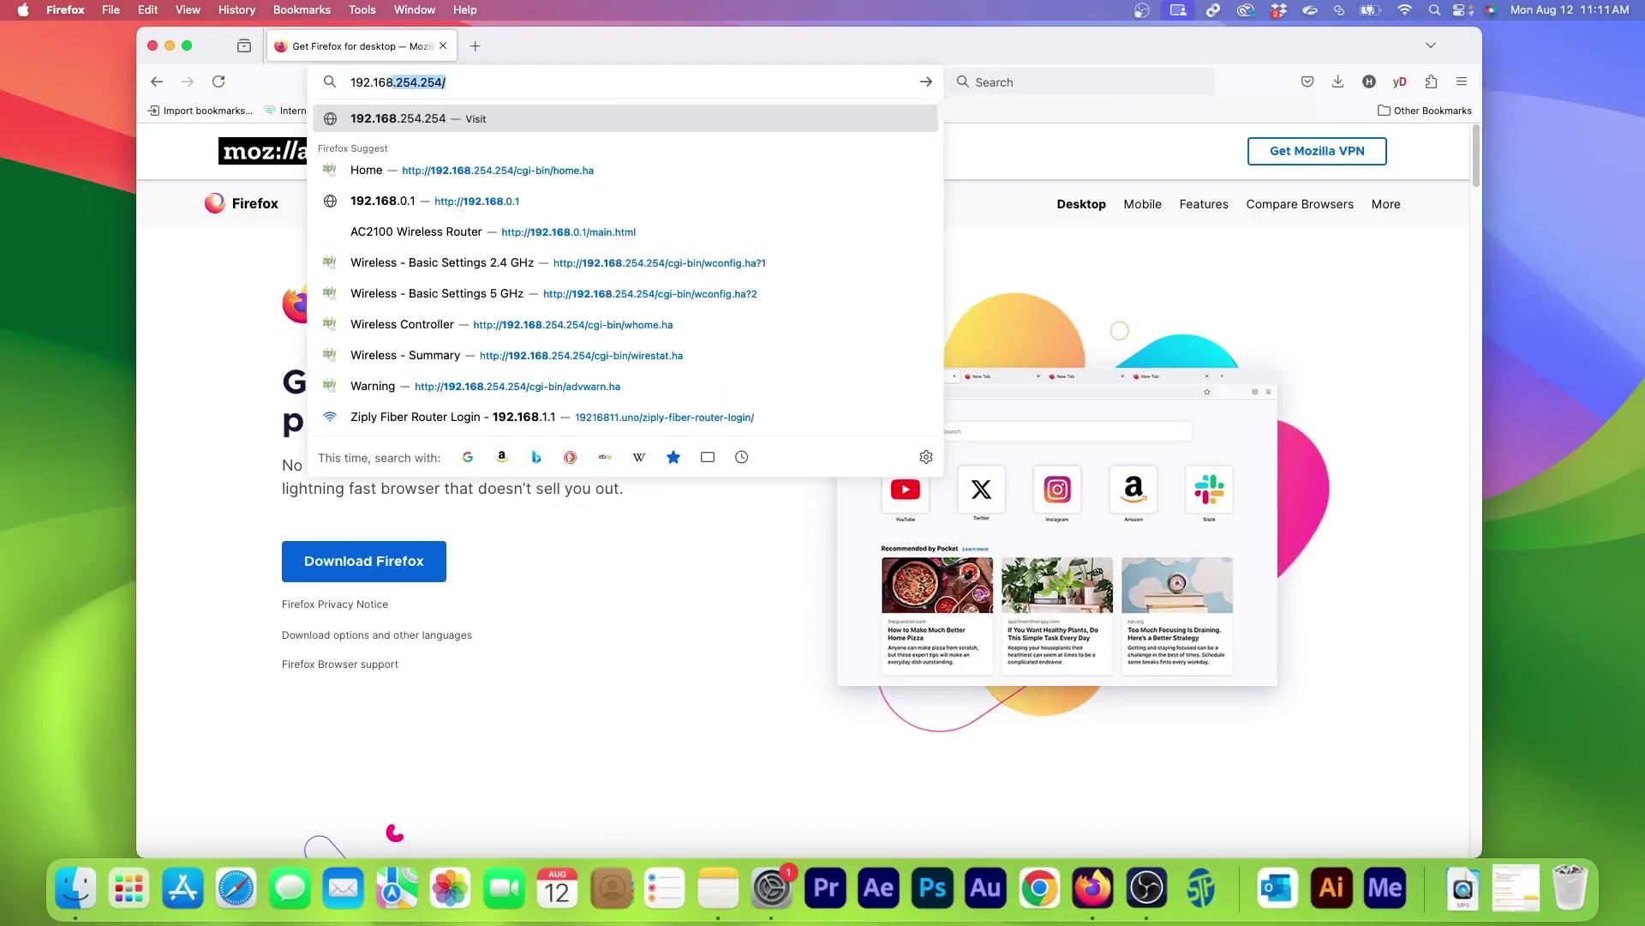
{"action": "type", "text": ".254."}
{"action": "key", "text": "Return"}
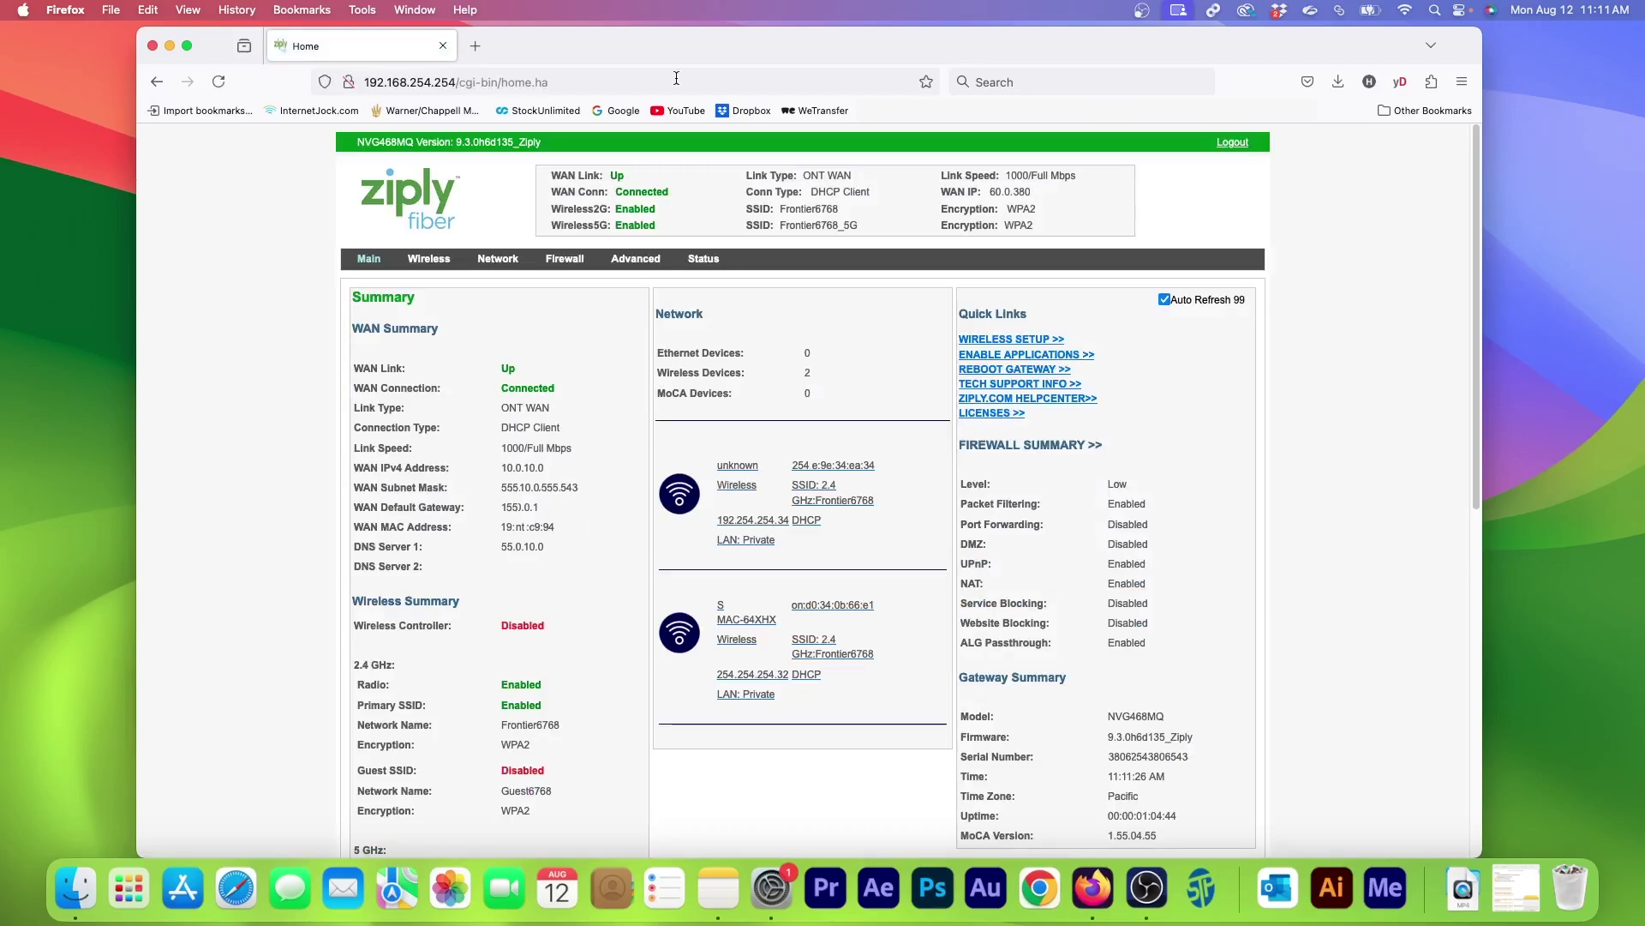
- In Basic Settings 2.4 GHz, rename the SSID to TheContinental
{"action": "left_click", "coordinate": [1041, 344]}
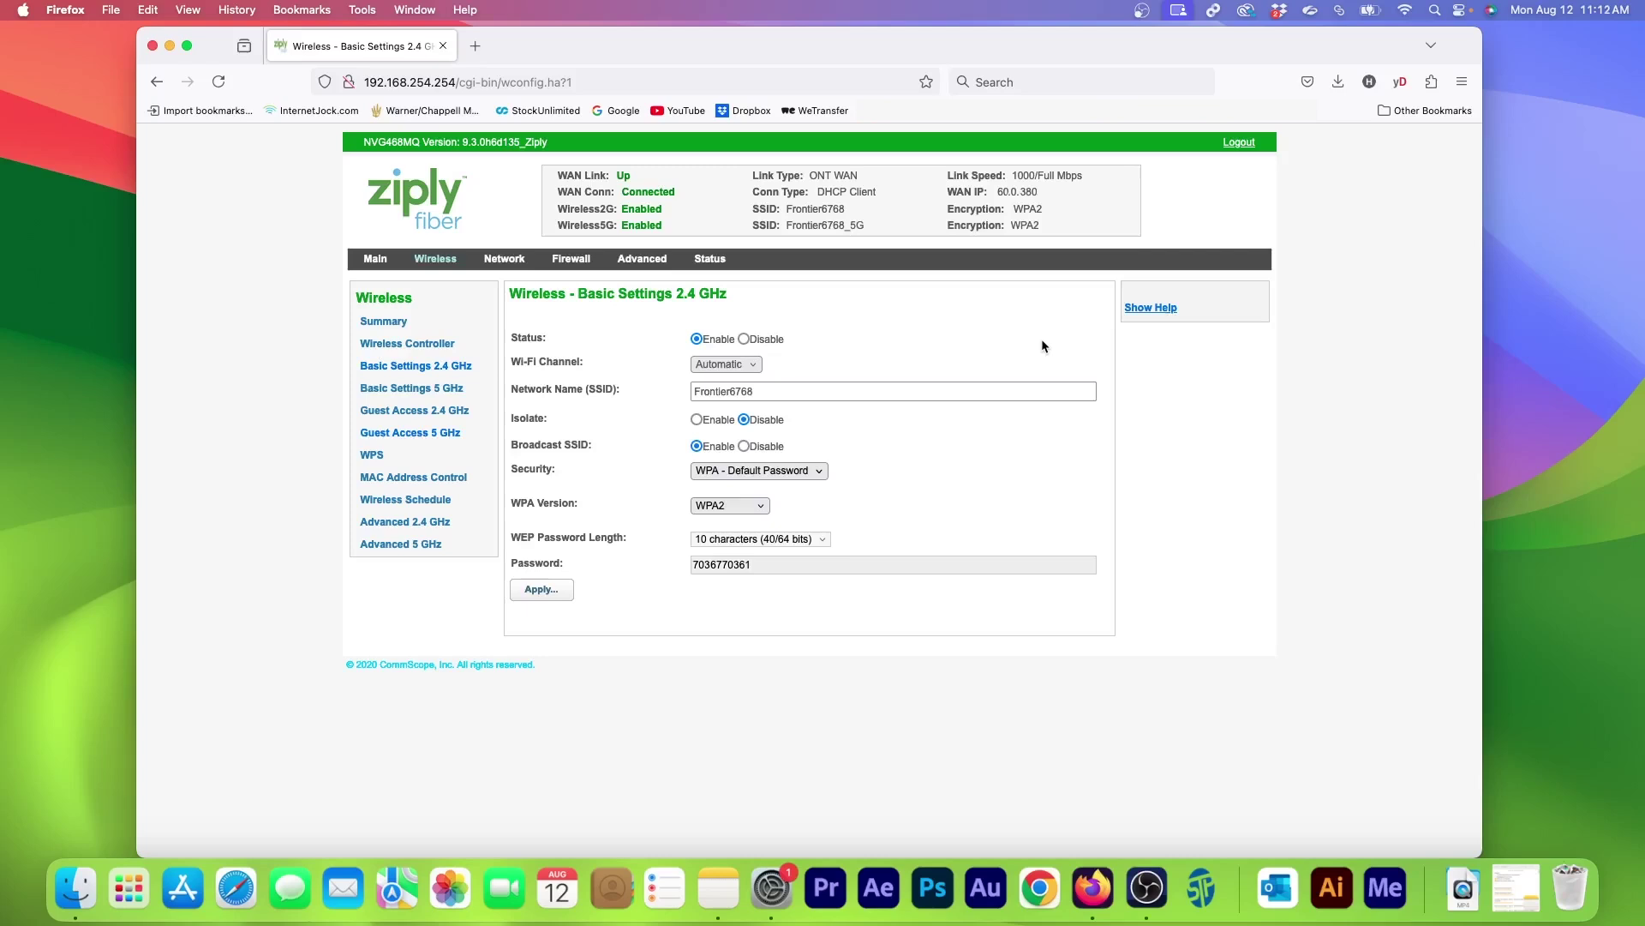
{"action": "left_click", "coordinate": [778, 391]}
{"action": "key", "text": "BackSpace"}
{"action": "key", "text": "BackSpace"}
{"action": "key", "text": "BackSpace"}
{"action": "key", "text": "BackSpace"}
{"action": "type", "text": "TheContinental"}
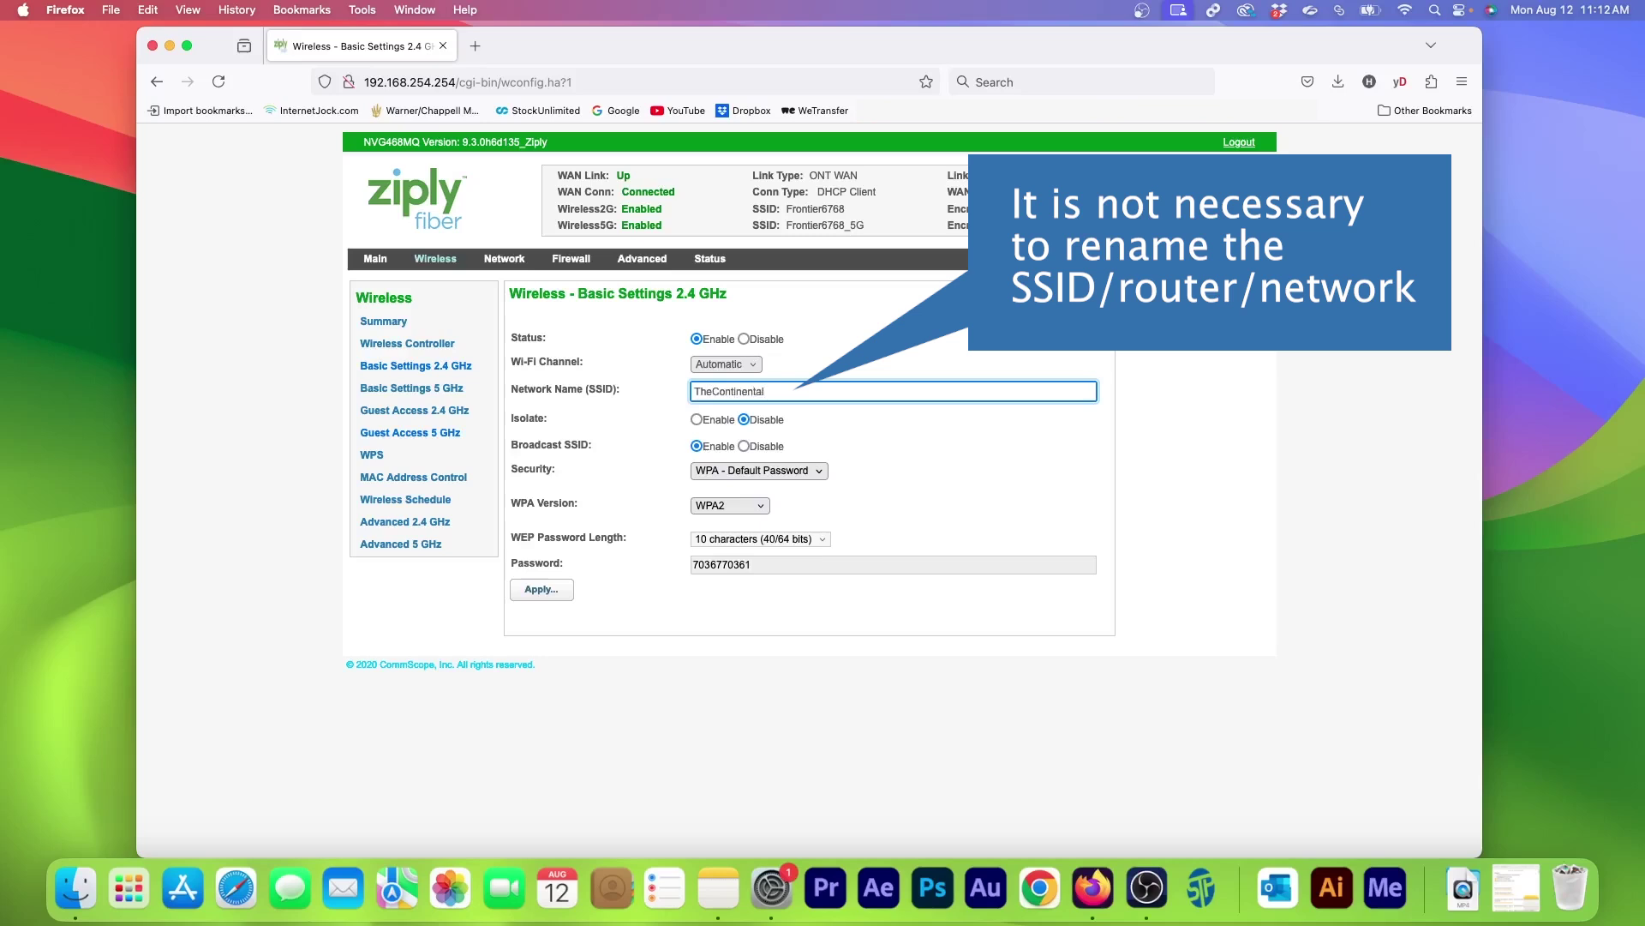
{"action": "left_click", "coordinate": [887, 450]}
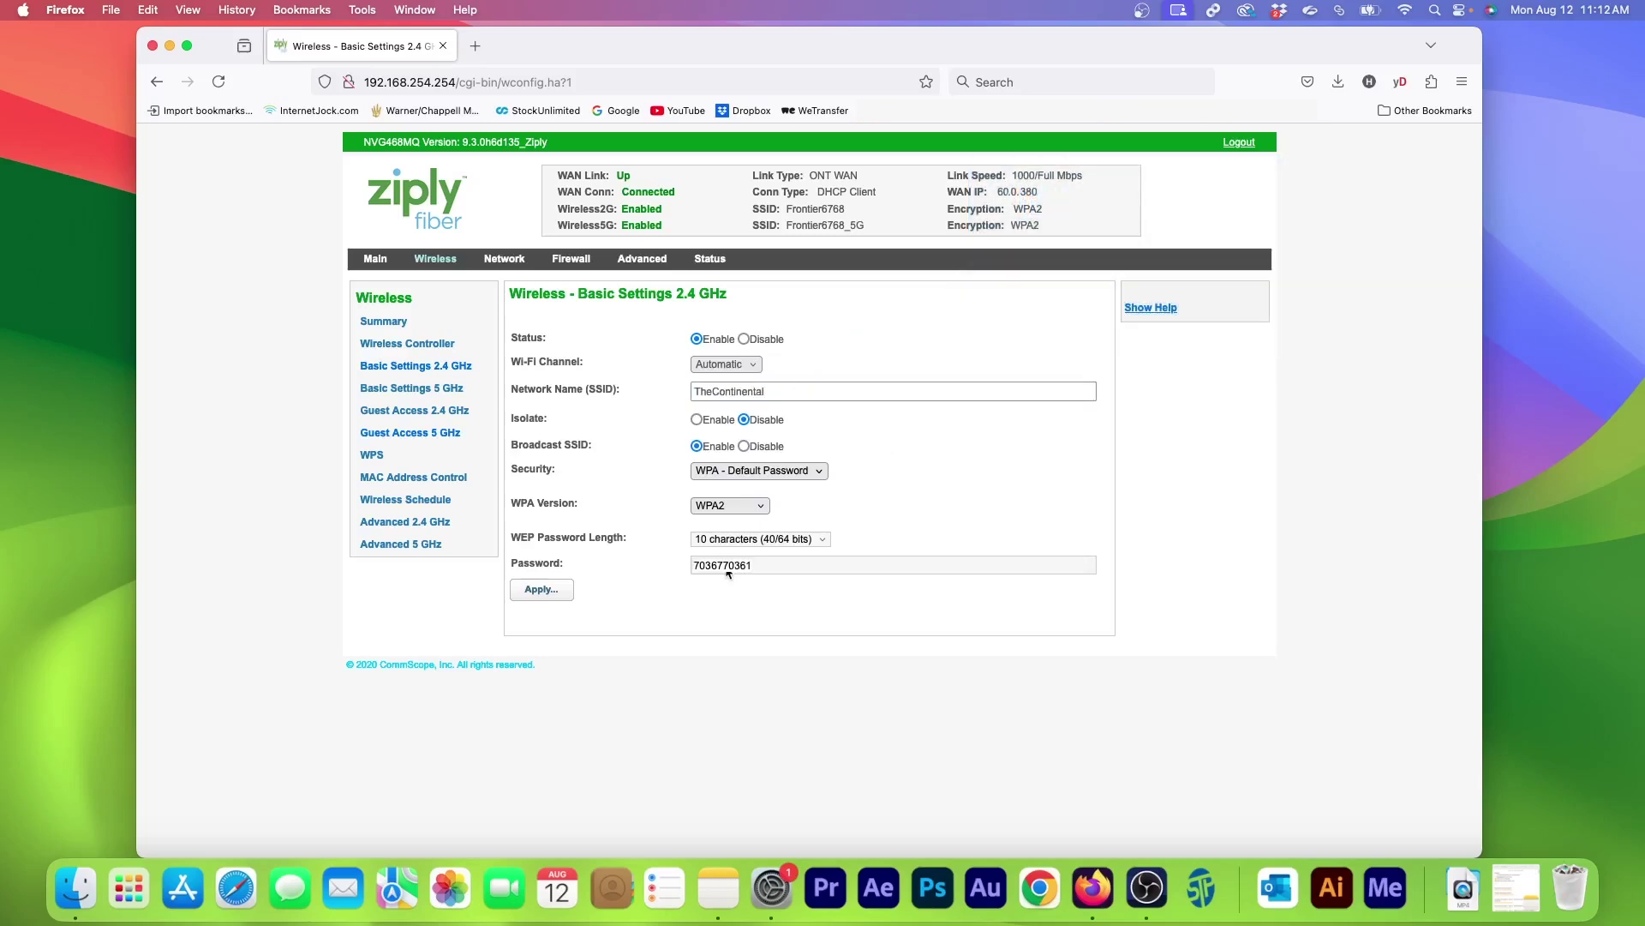
{"action": "left_click", "coordinate": [819, 470]}
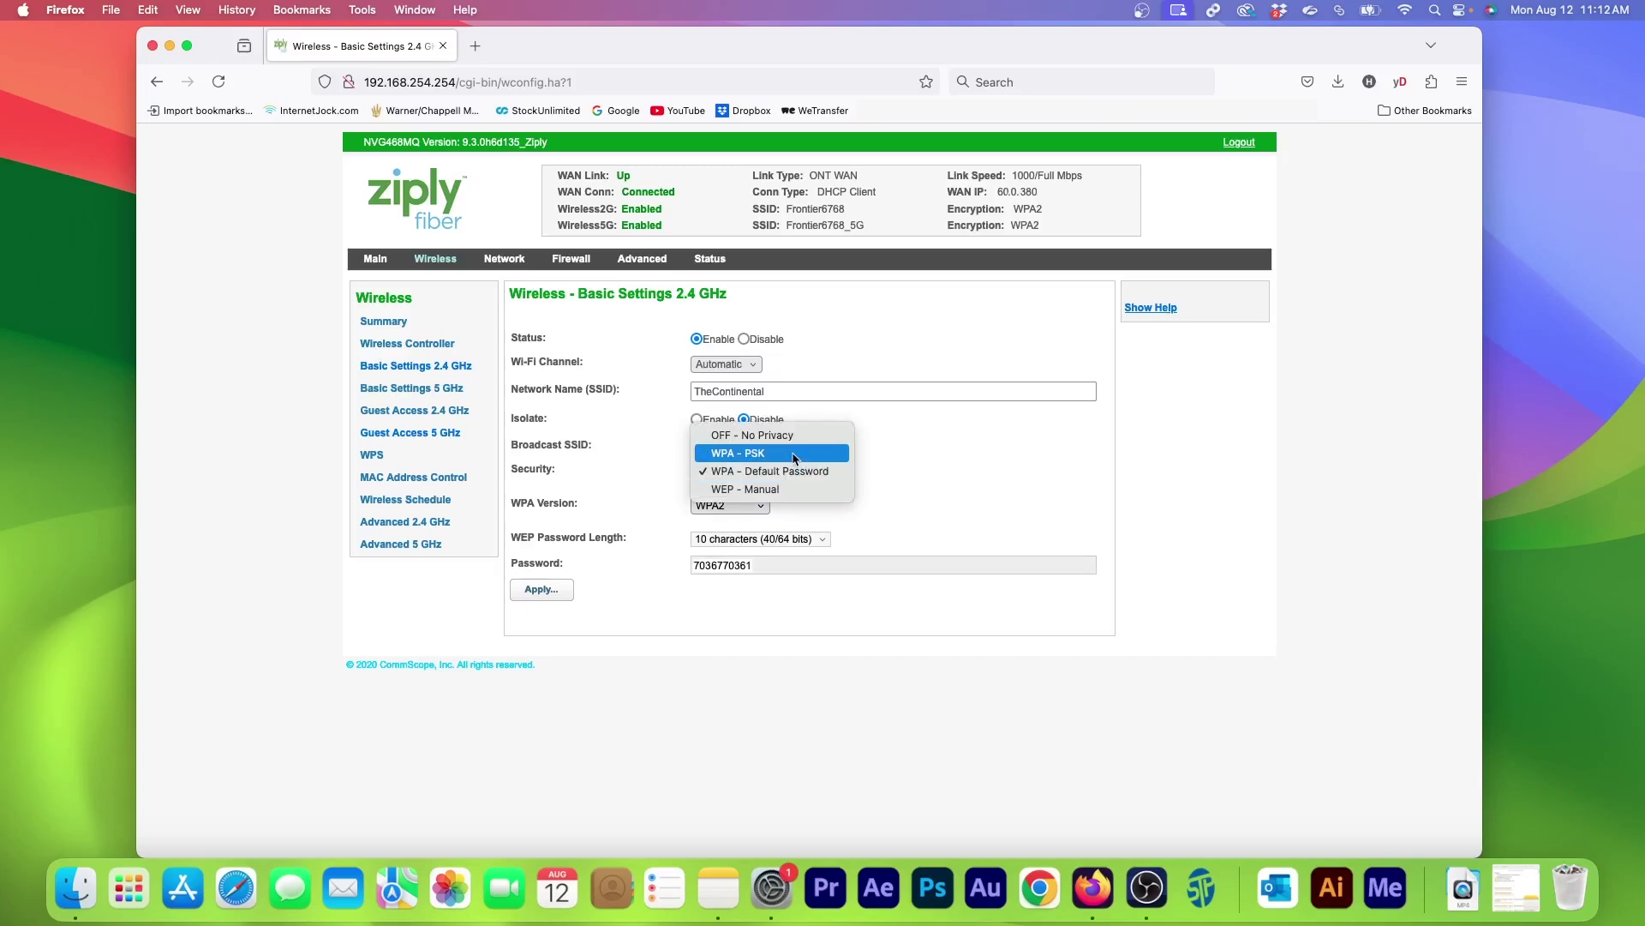
{"action": "left_click", "coordinate": [792, 459]}
{"action": "left_click_drag", "start_coordinate": [769, 566], "coordinate": [684, 565]}
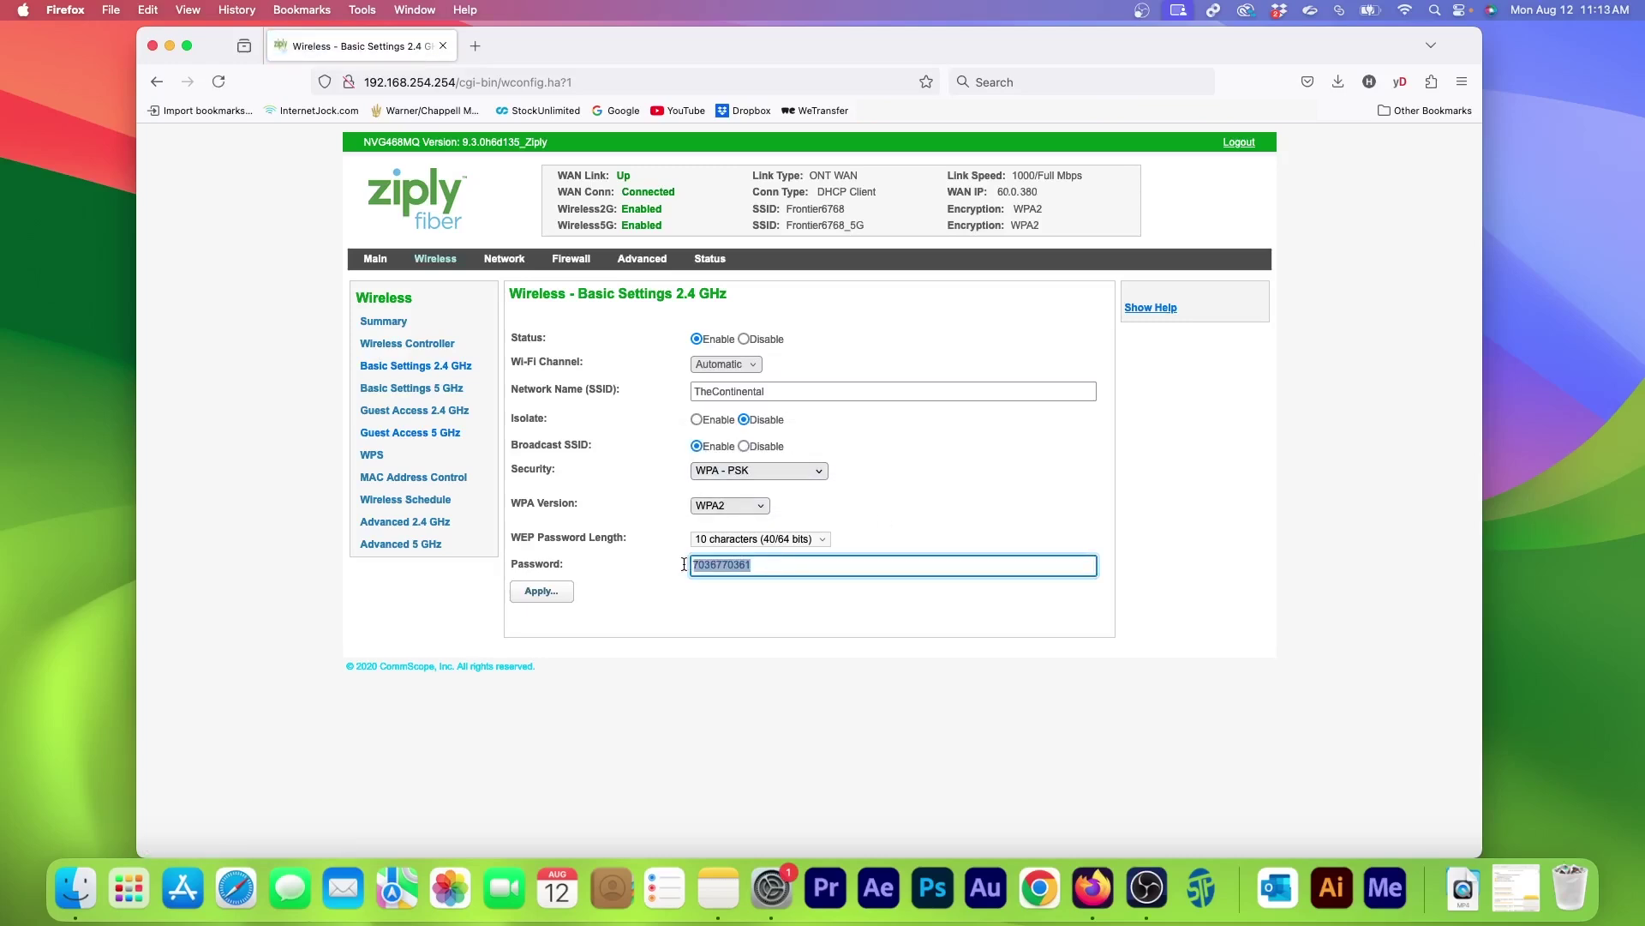
{"action": "left_click", "coordinate": [546, 594]}
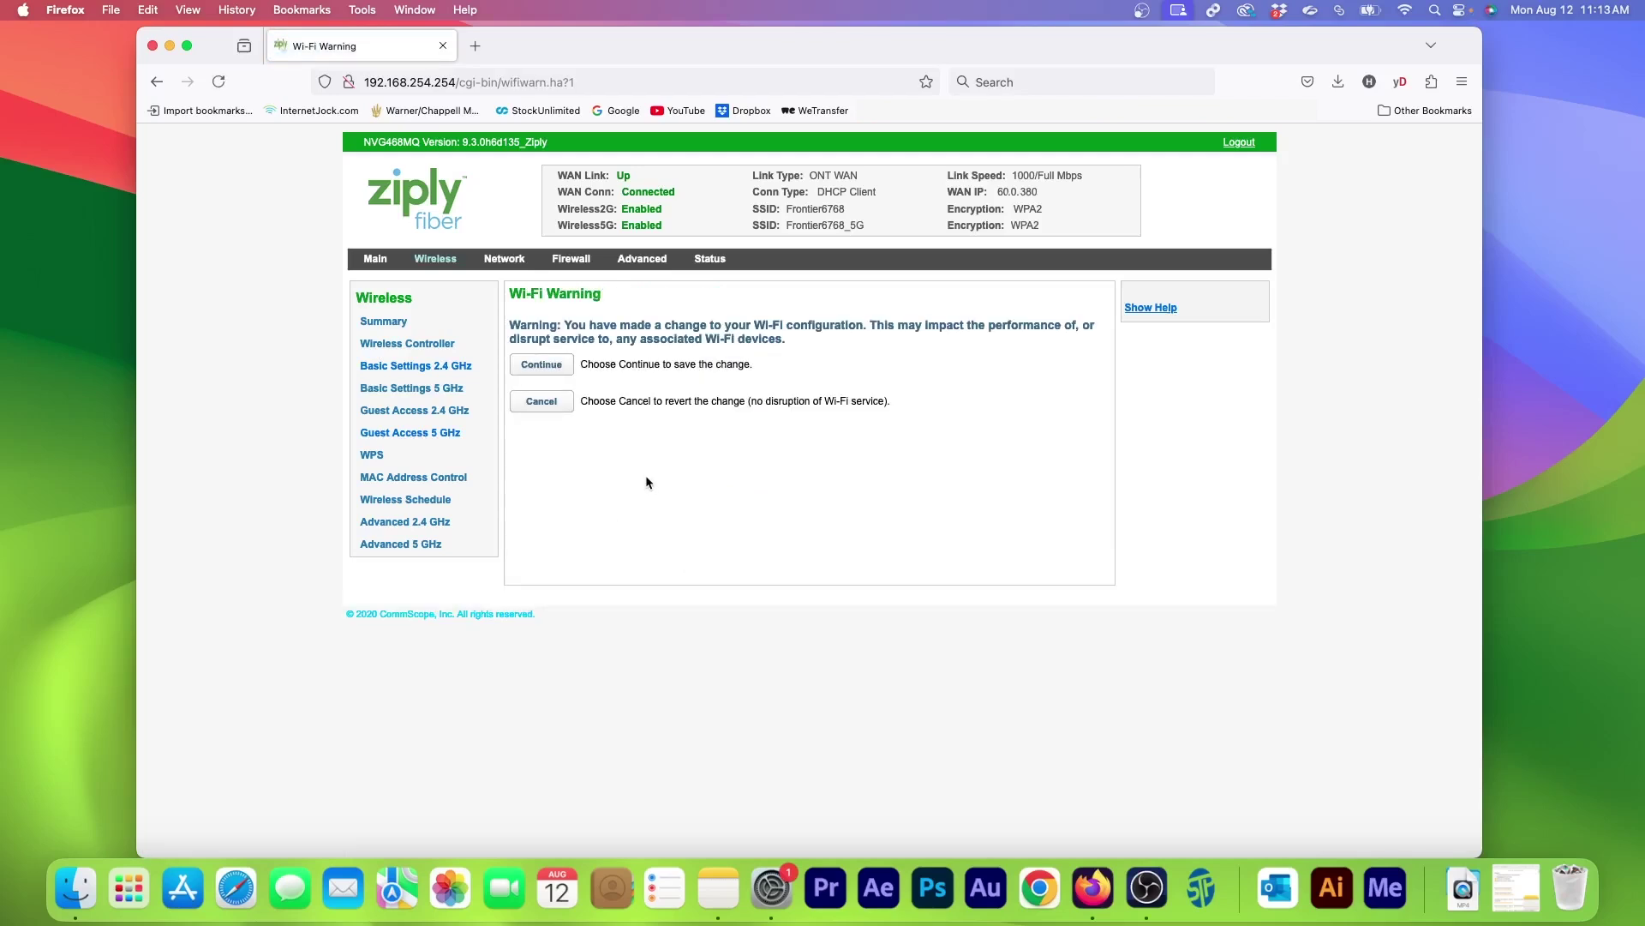
{"action": "left_click", "coordinate": [554, 366]}
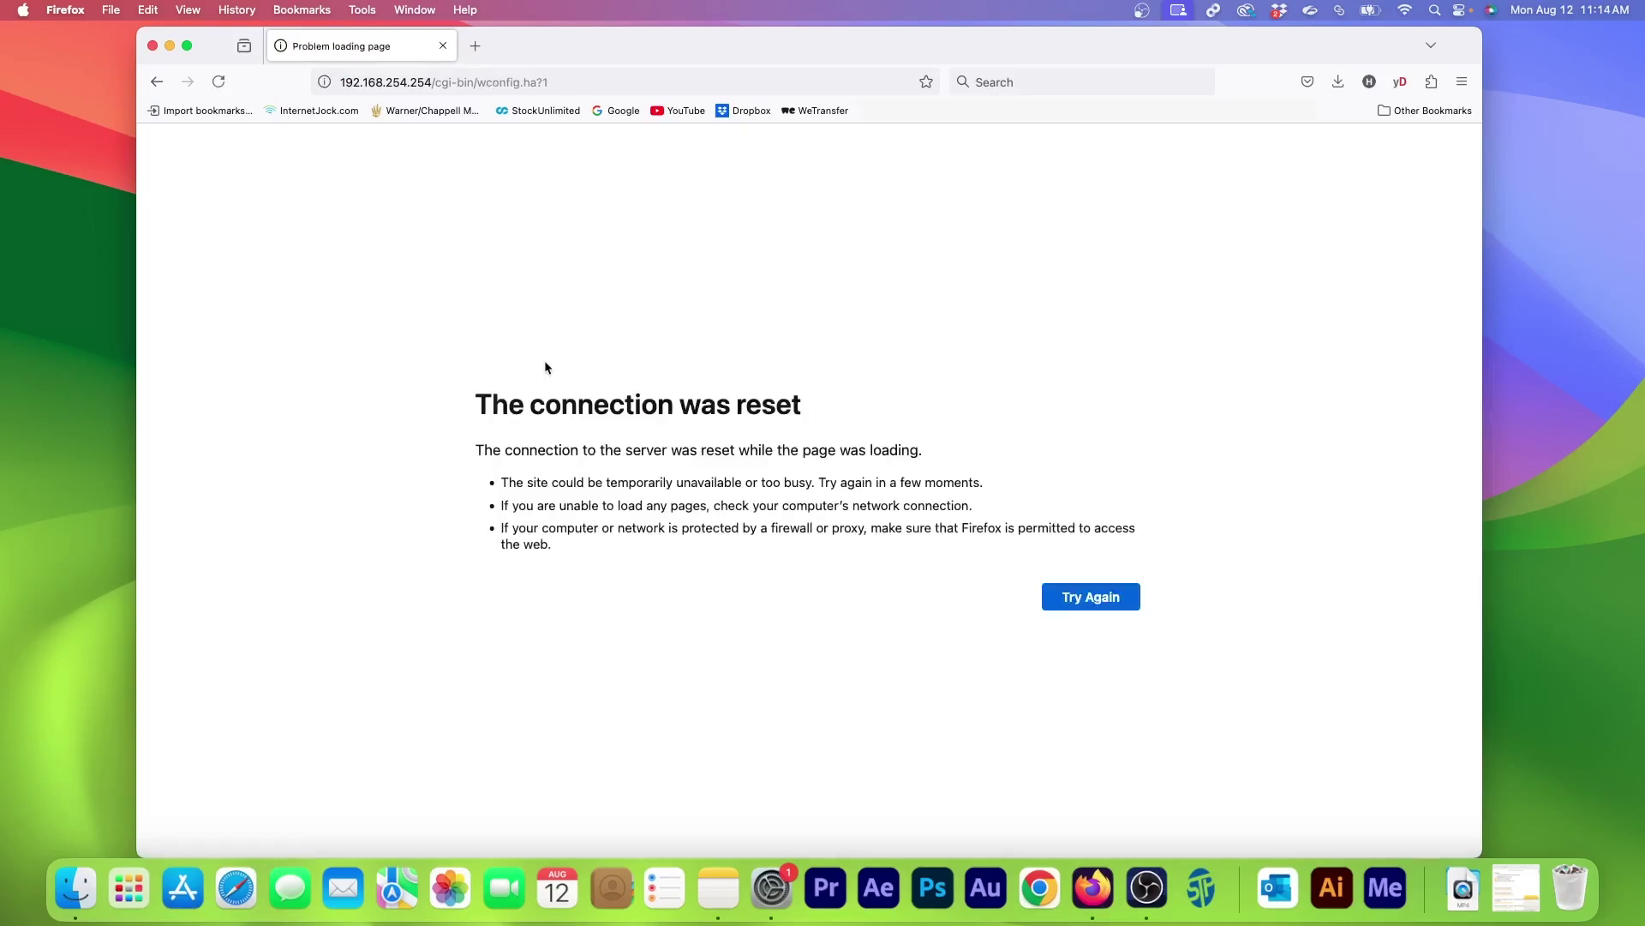
{"action": "left_click", "coordinate": [1113, 601]}
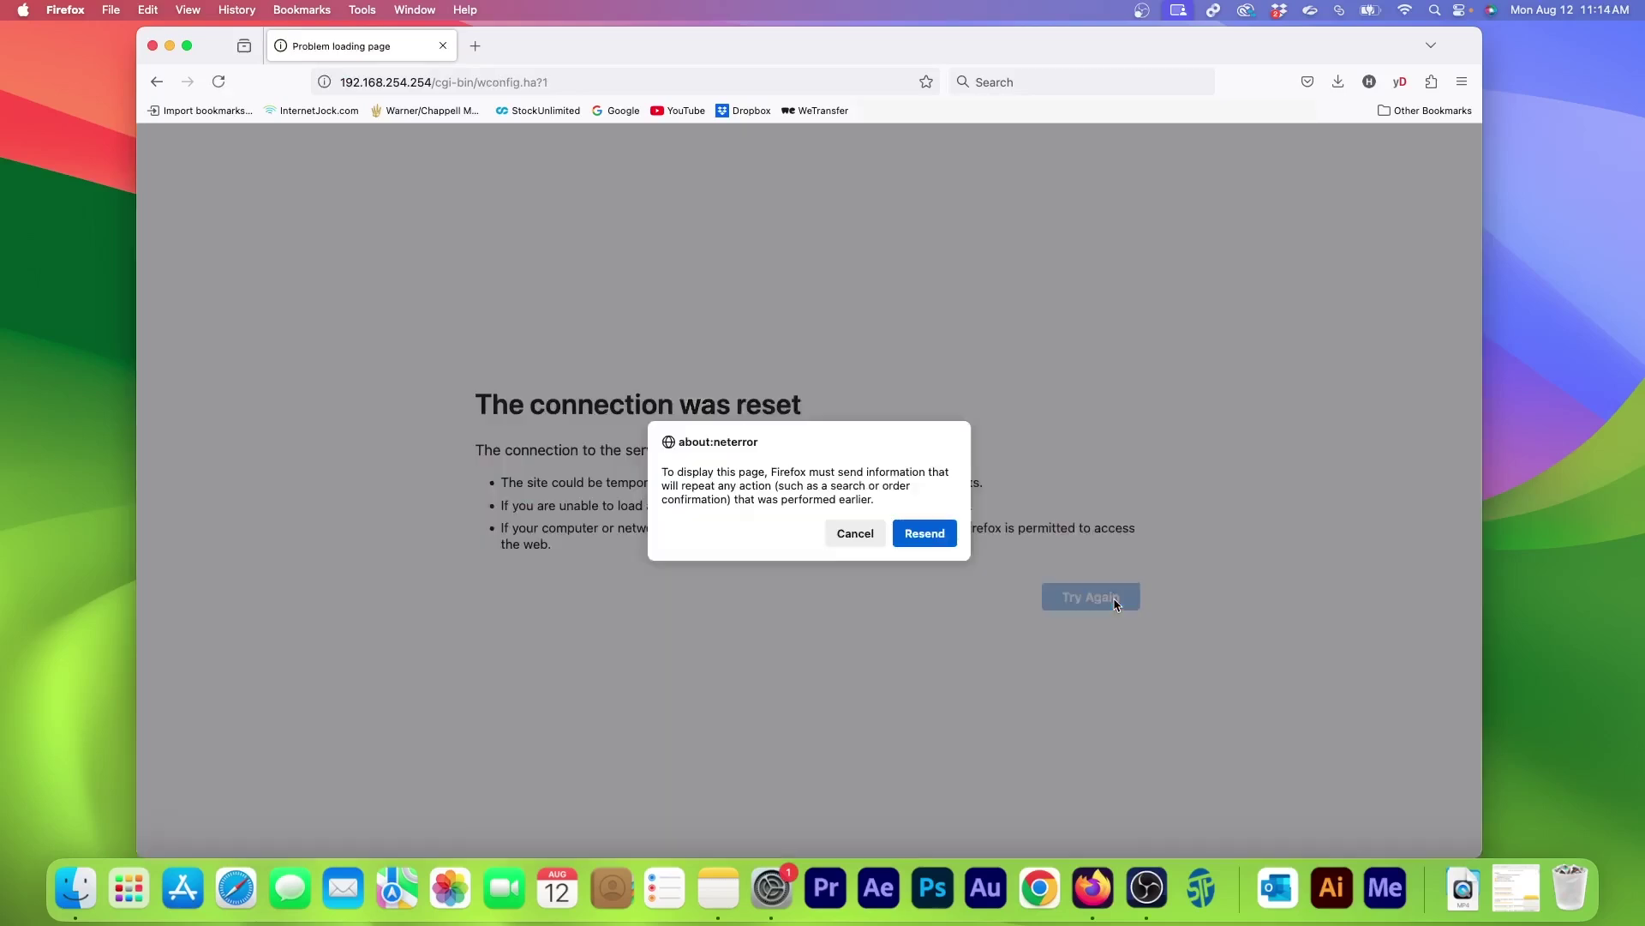
{"action": "left_click", "coordinate": [922, 530]}
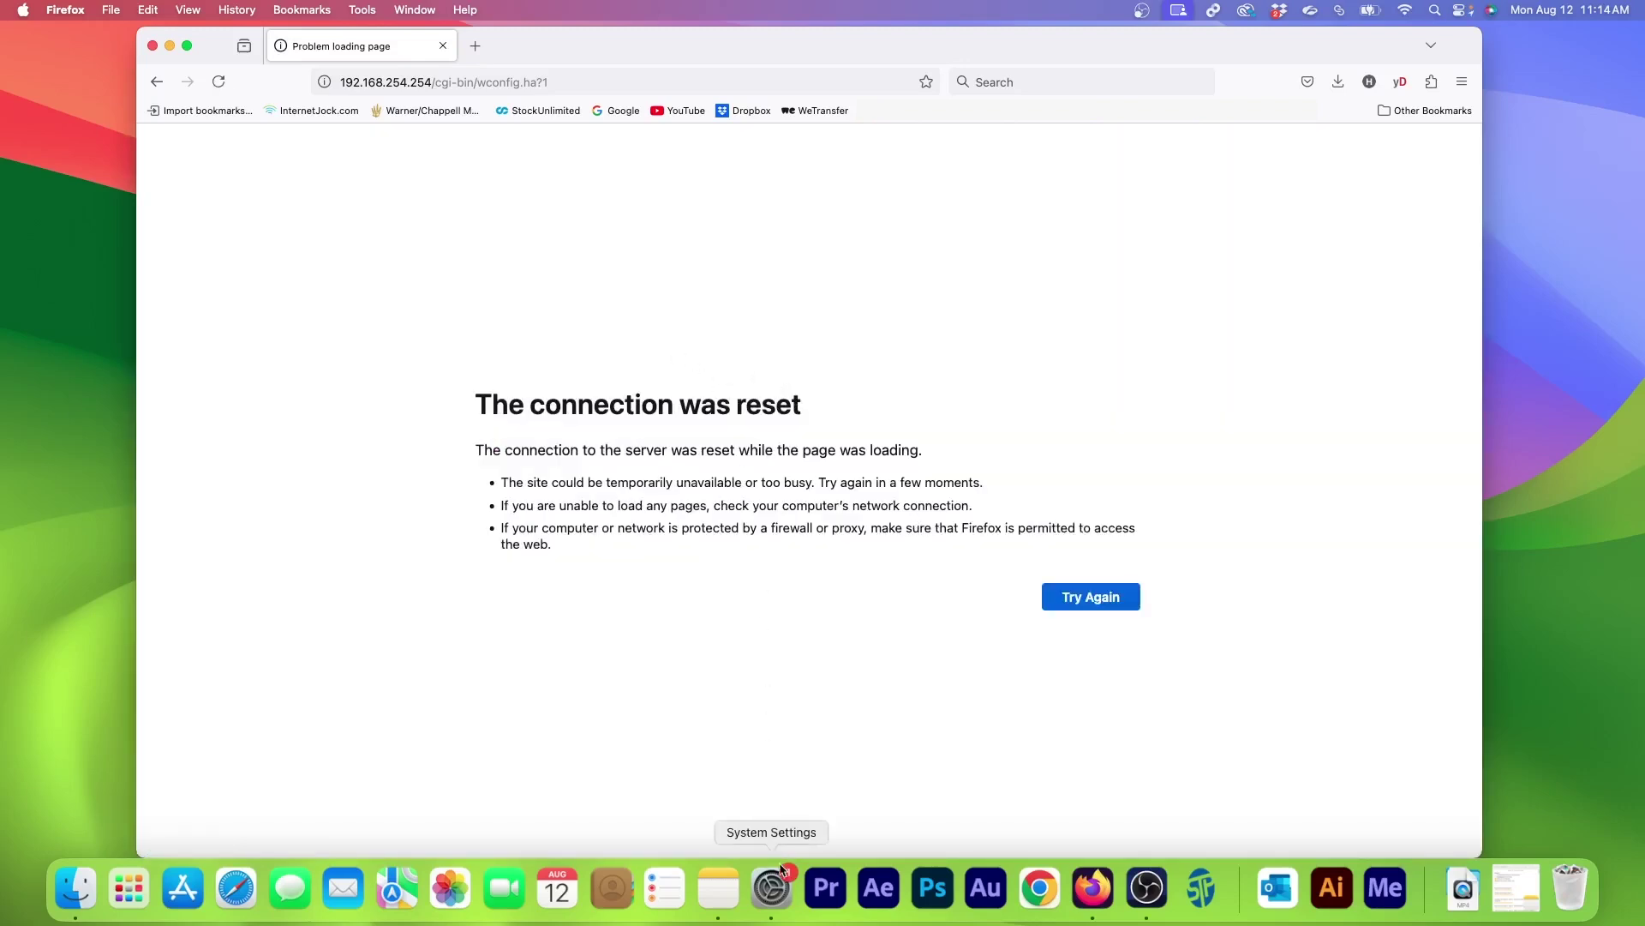
{"action": "left_click", "coordinate": [776, 892]}
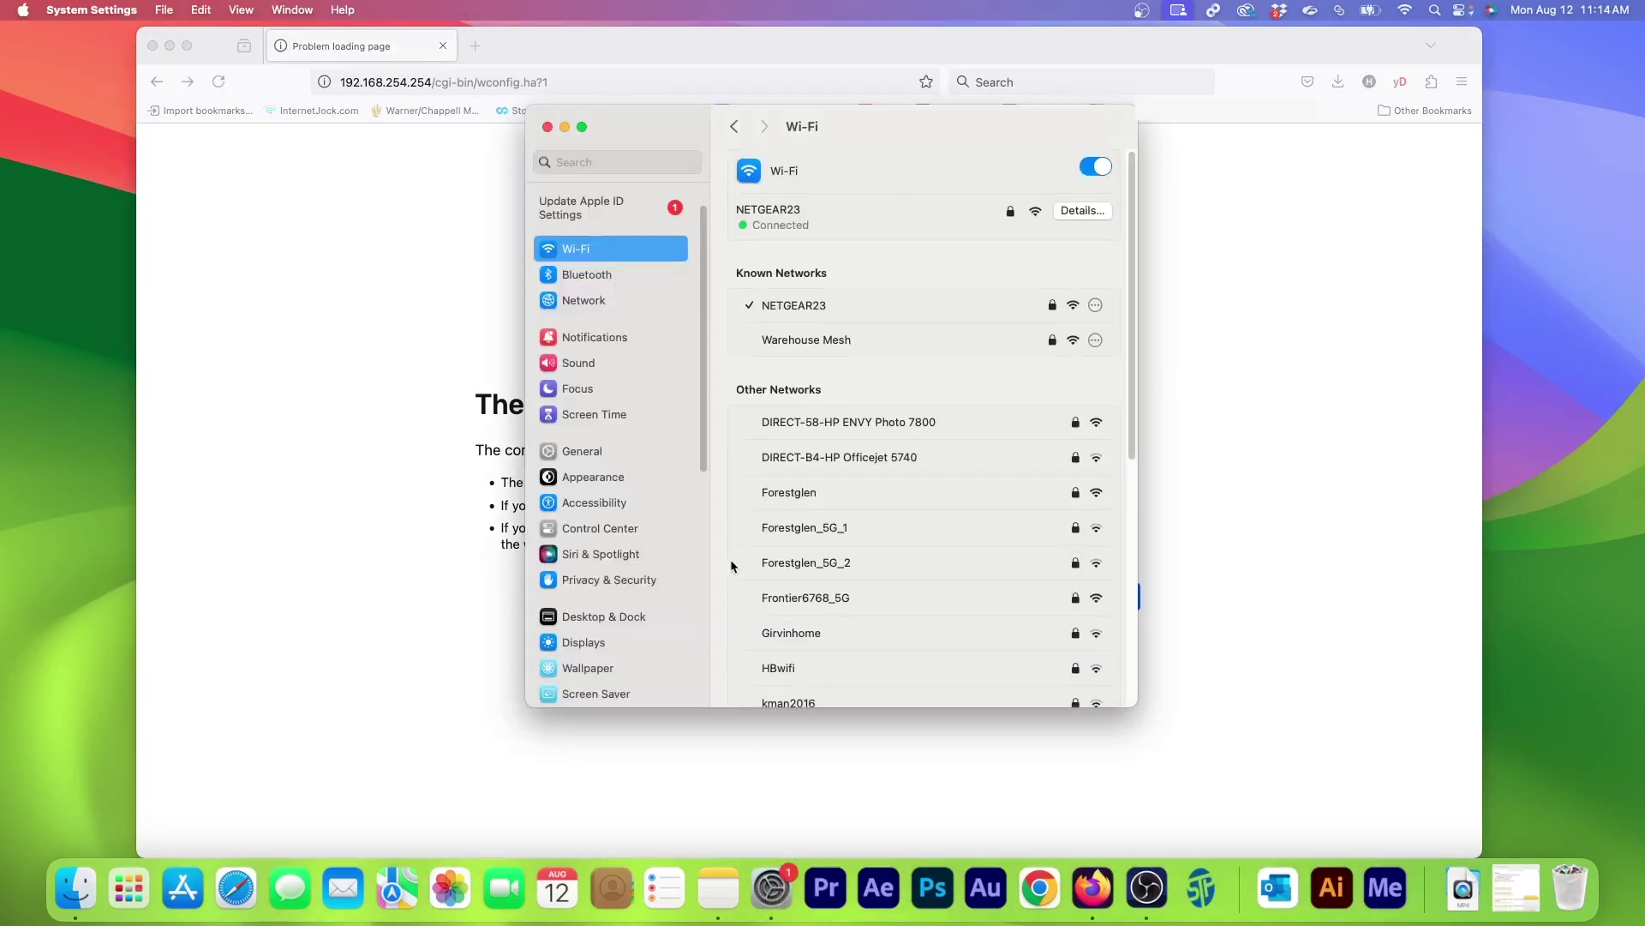
{"action": "scroll", "coordinate": [730, 562], "scroll_direction": "down", "scroll_amount": 1}
{"action": "scroll", "coordinate": [730, 559], "scroll_direction": "down", "scroll_amount": 1}
{"action": "scroll", "coordinate": [731, 559], "scroll_direction": "down", "scroll_amount": 1}
{"action": "scroll", "coordinate": [730, 560], "scroll_direction": "down", "scroll_amount": 2}
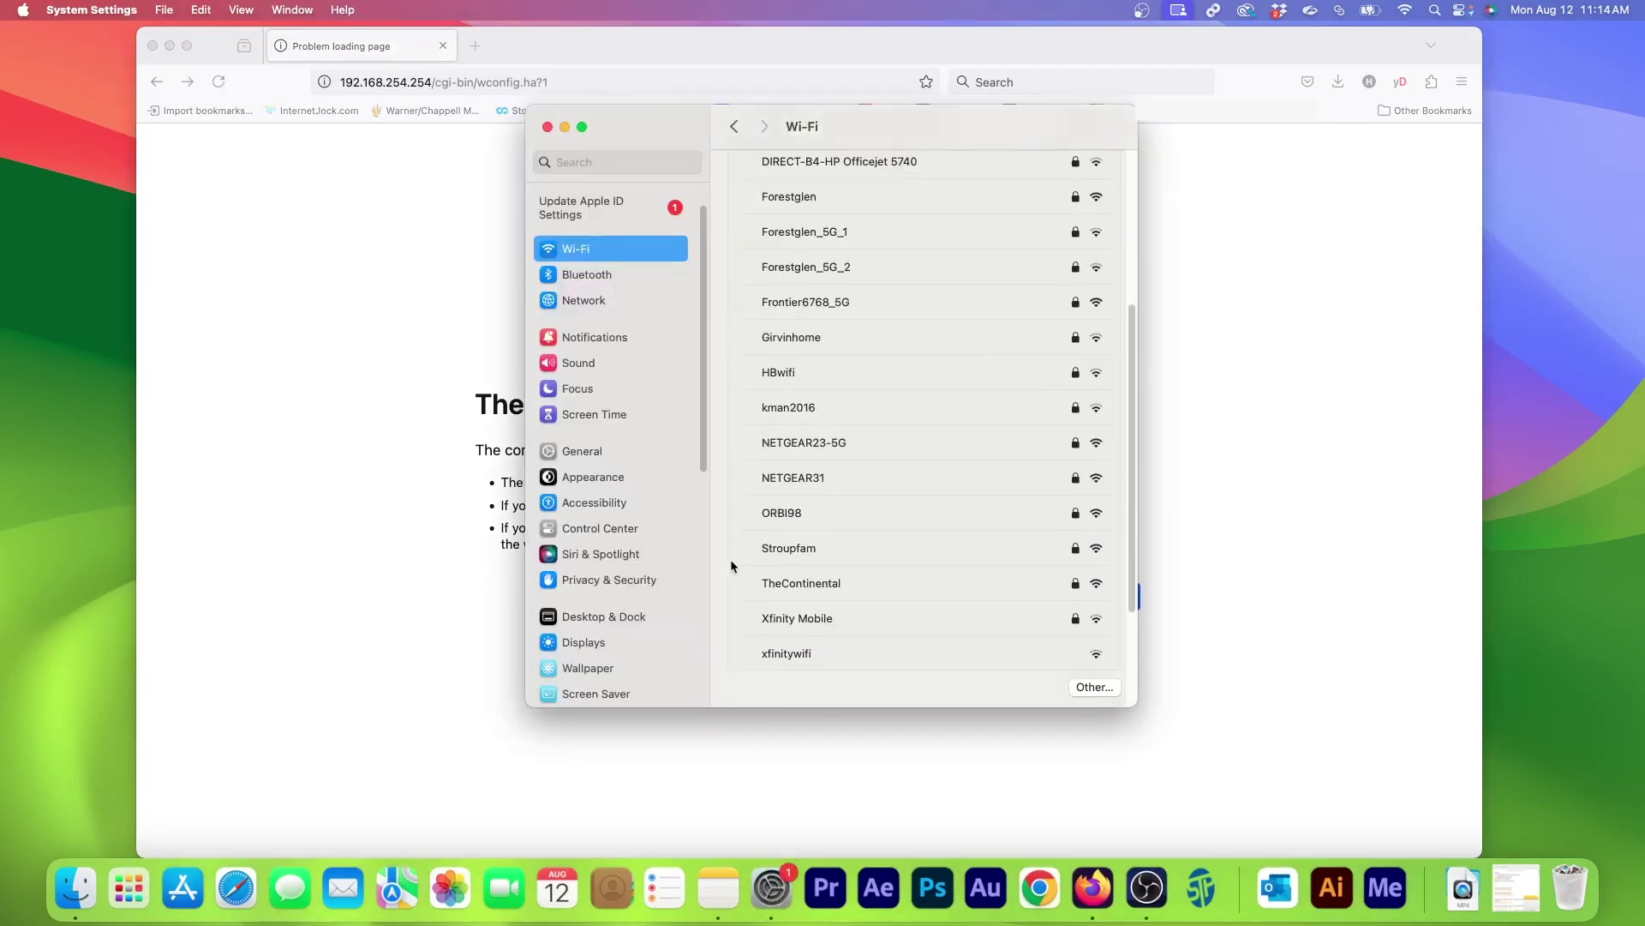
{"action": "scroll", "coordinate": [730, 560], "scroll_direction": "down", "scroll_amount": 3}
{"action": "mouse_move", "coordinate": [917, 583]}
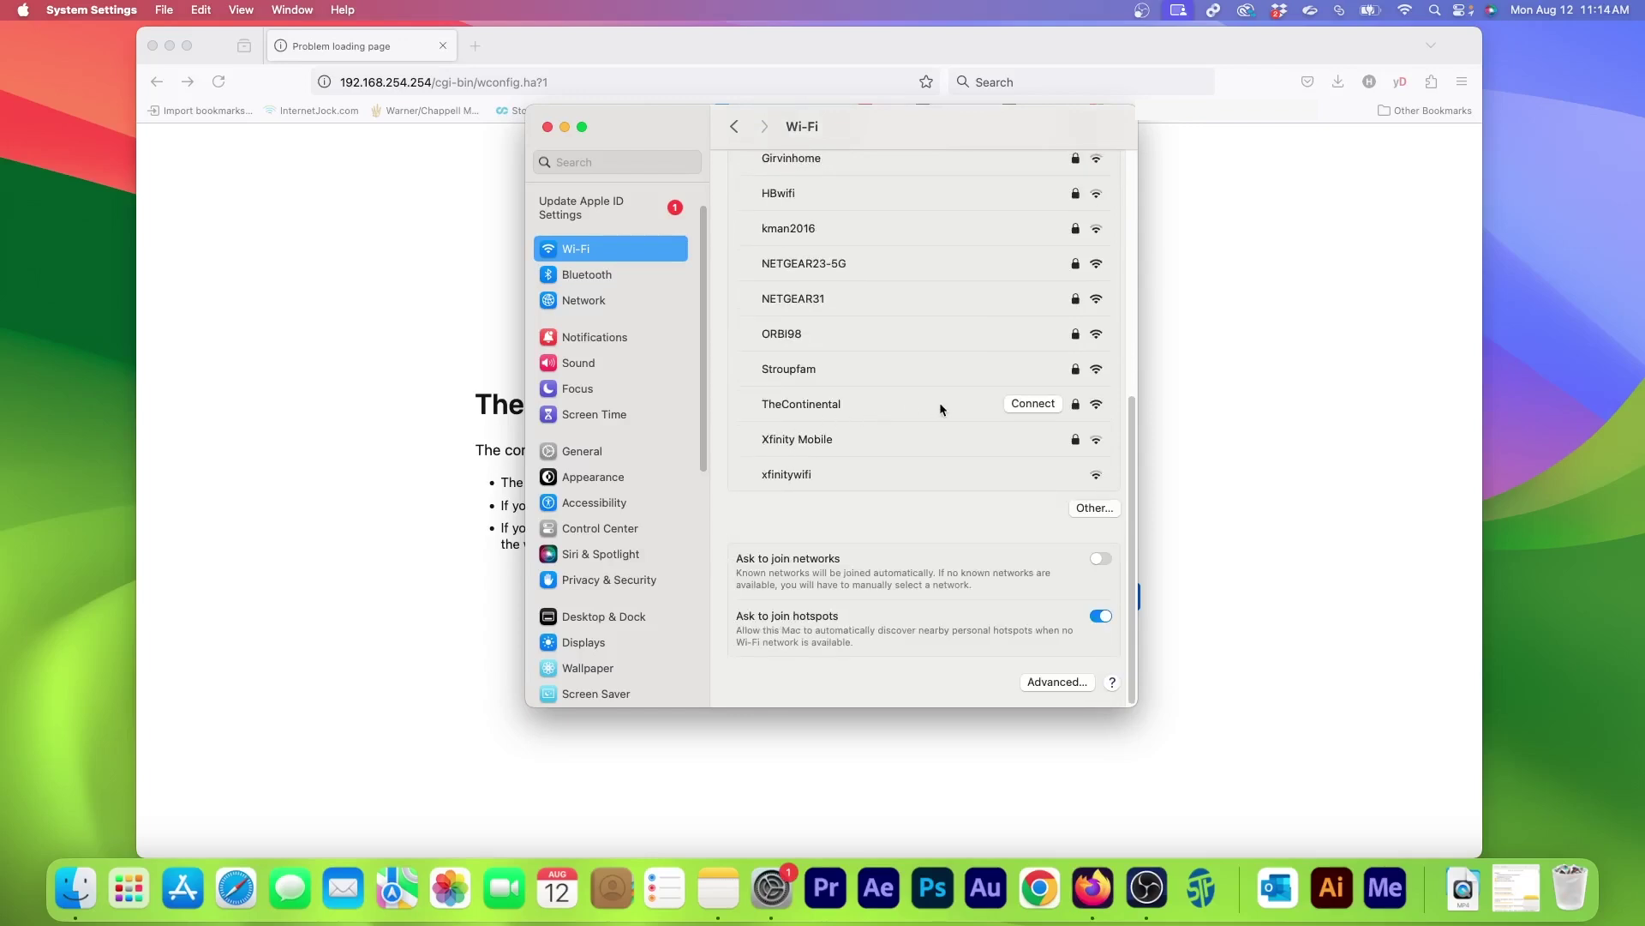
{"action": "left_click", "coordinate": [1028, 406]}
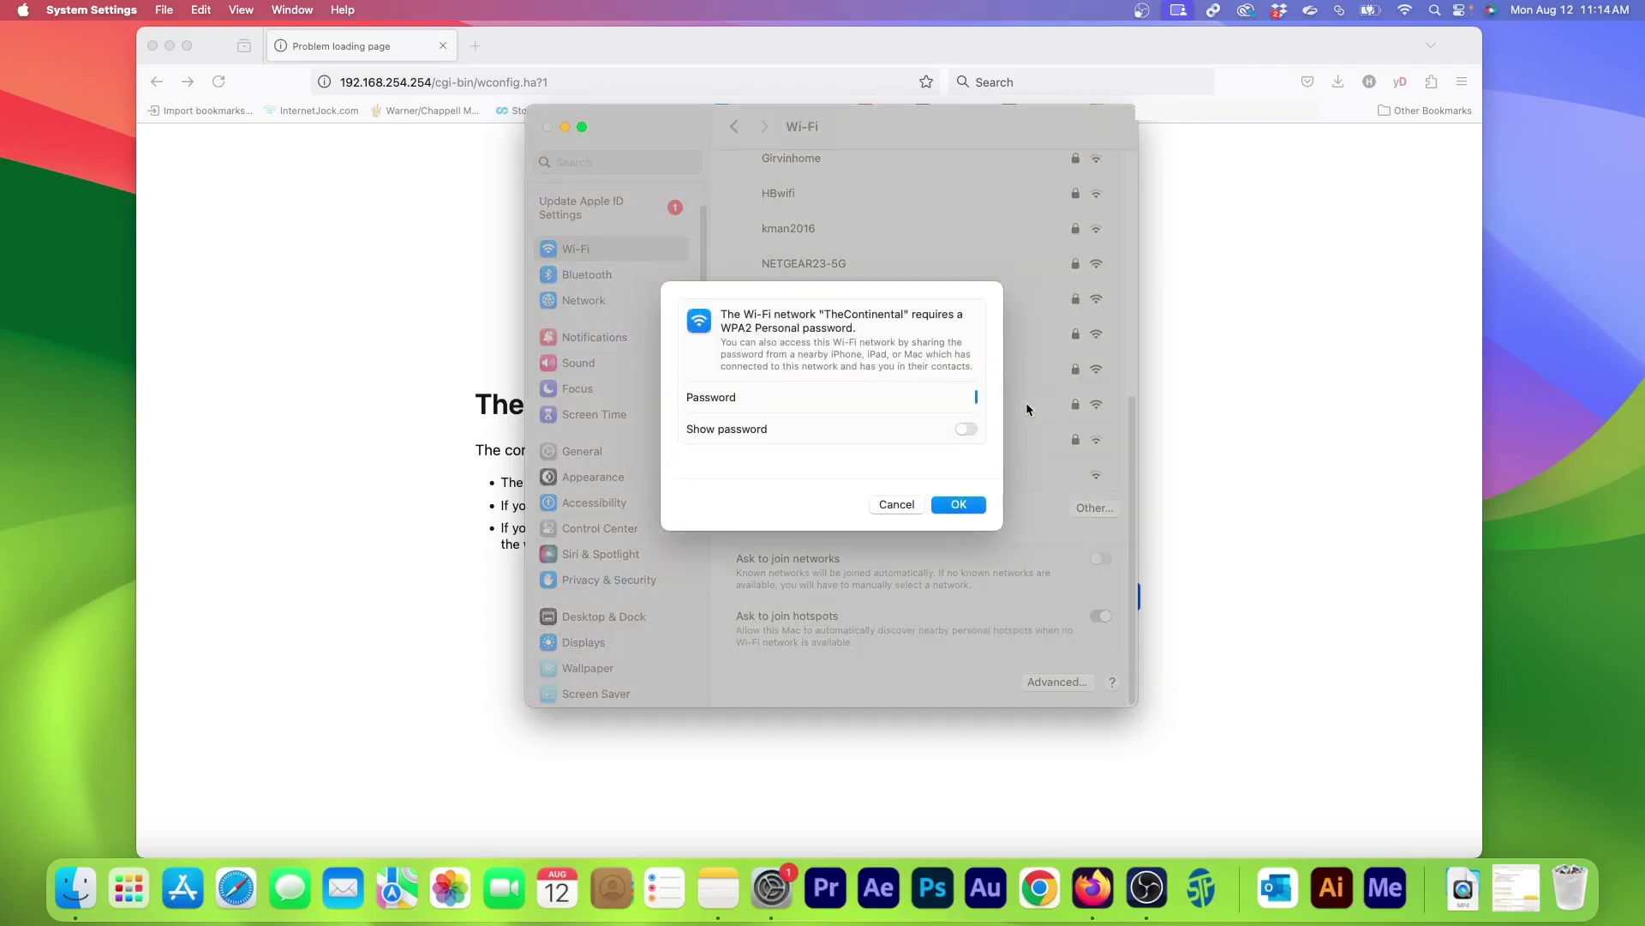
{"action": "left_click", "coordinate": [973, 437]}
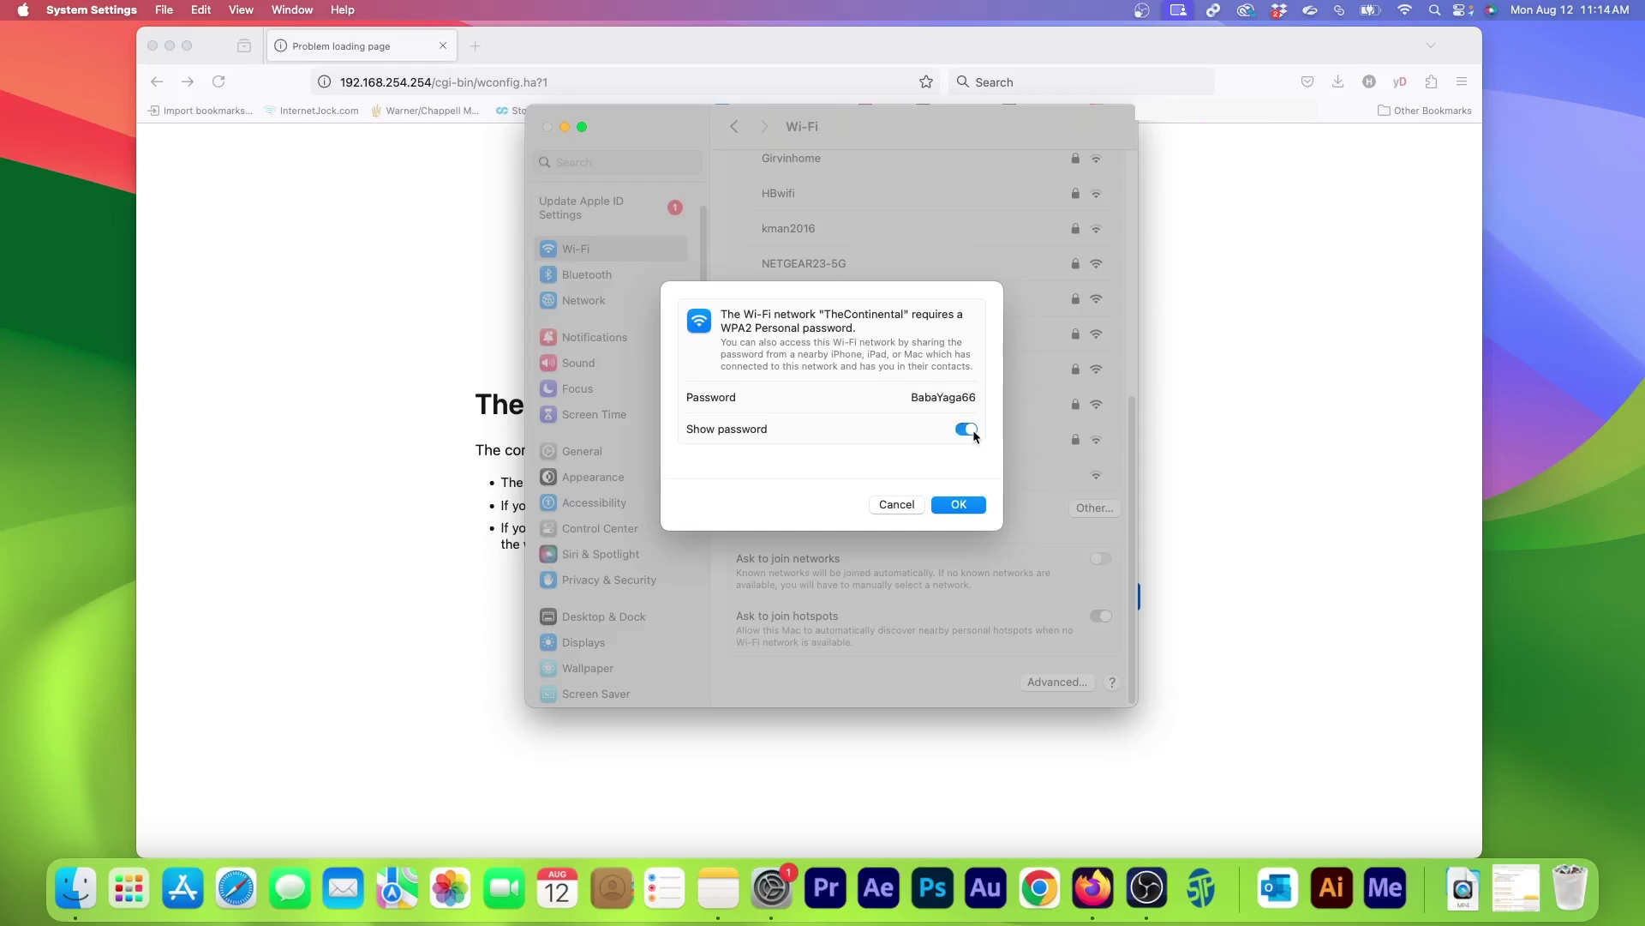
{"action": "left_click", "coordinate": [961, 505]}
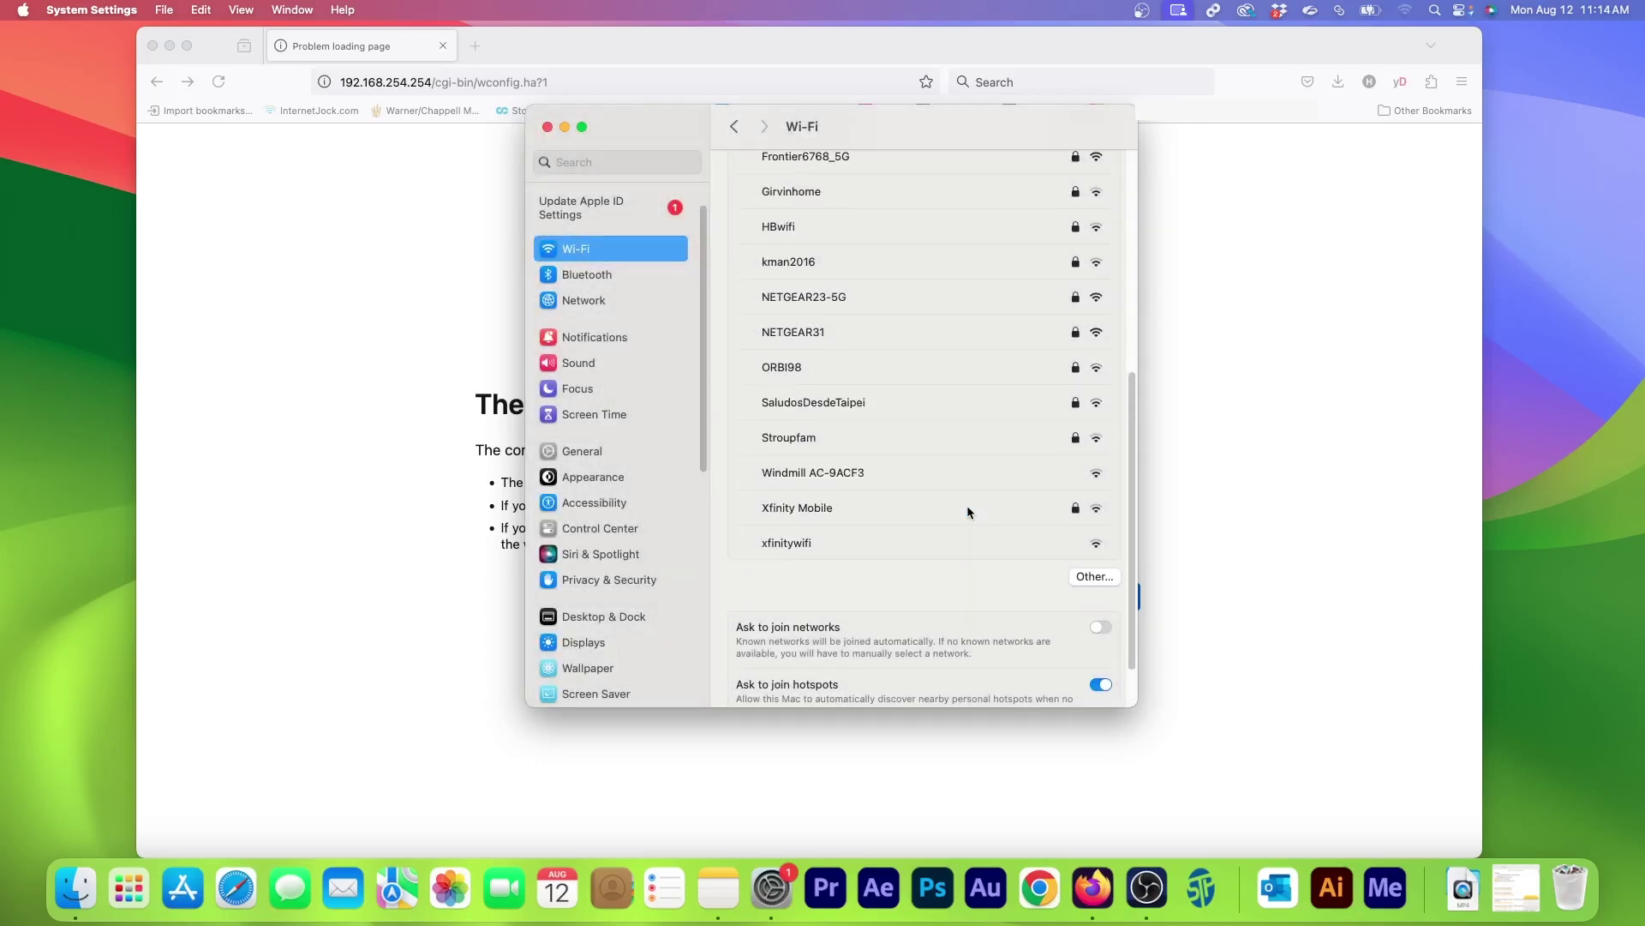
{"action": "scroll", "coordinate": [971, 503], "scroll_direction": "up", "scroll_amount": 10}
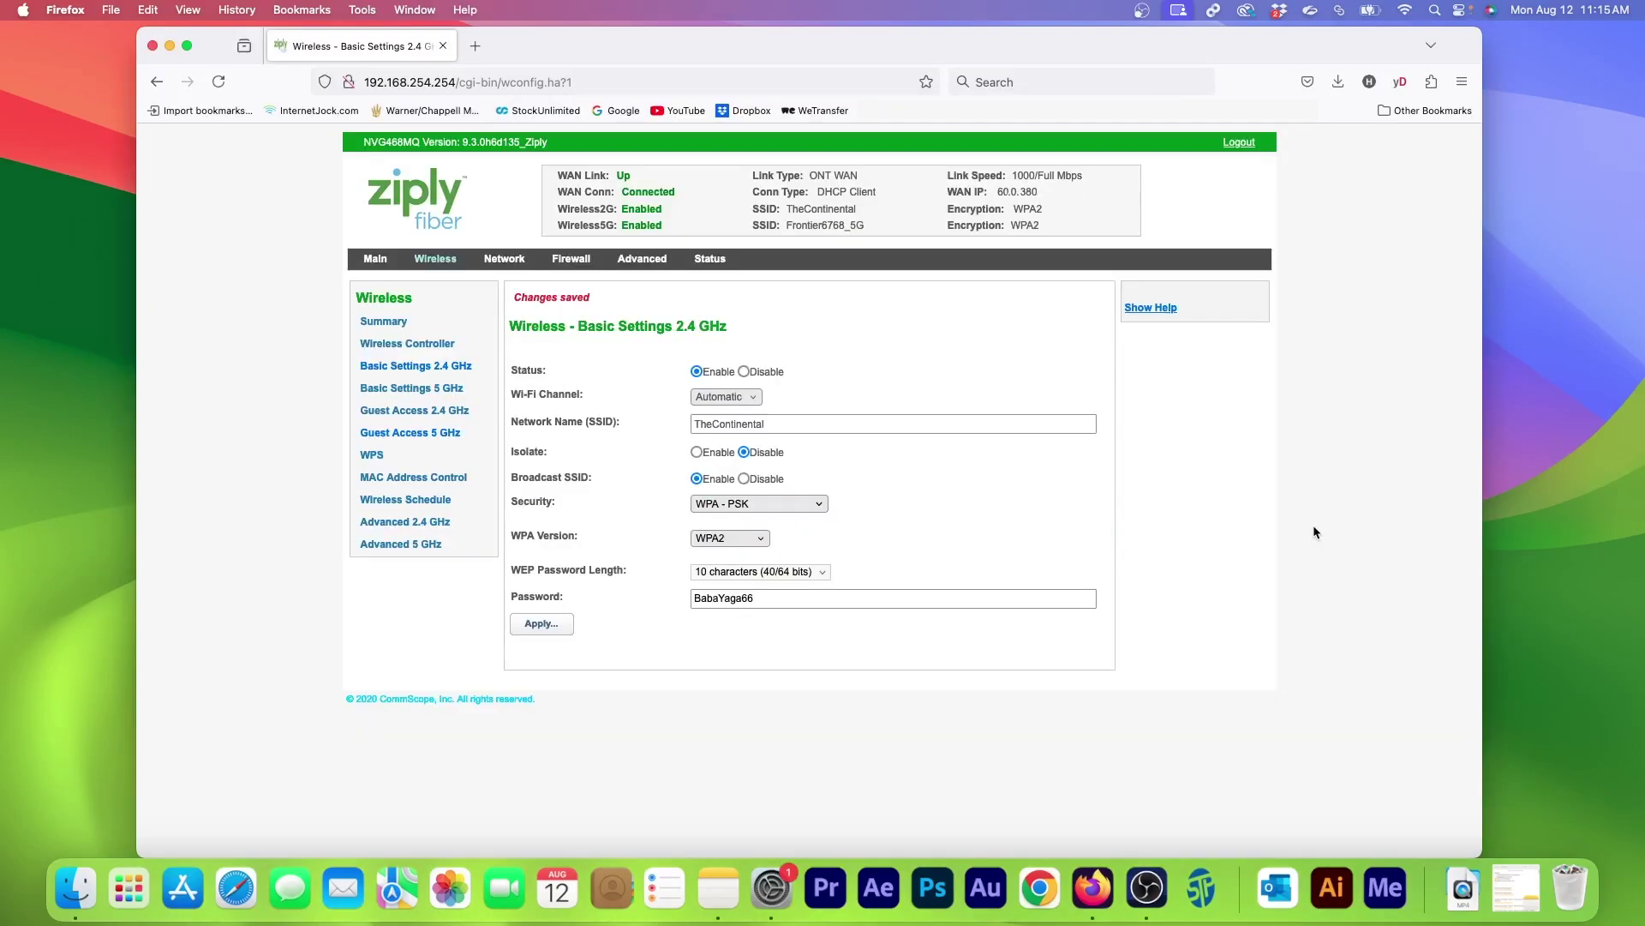
{"action": "left_click", "coordinate": [449, 393]}
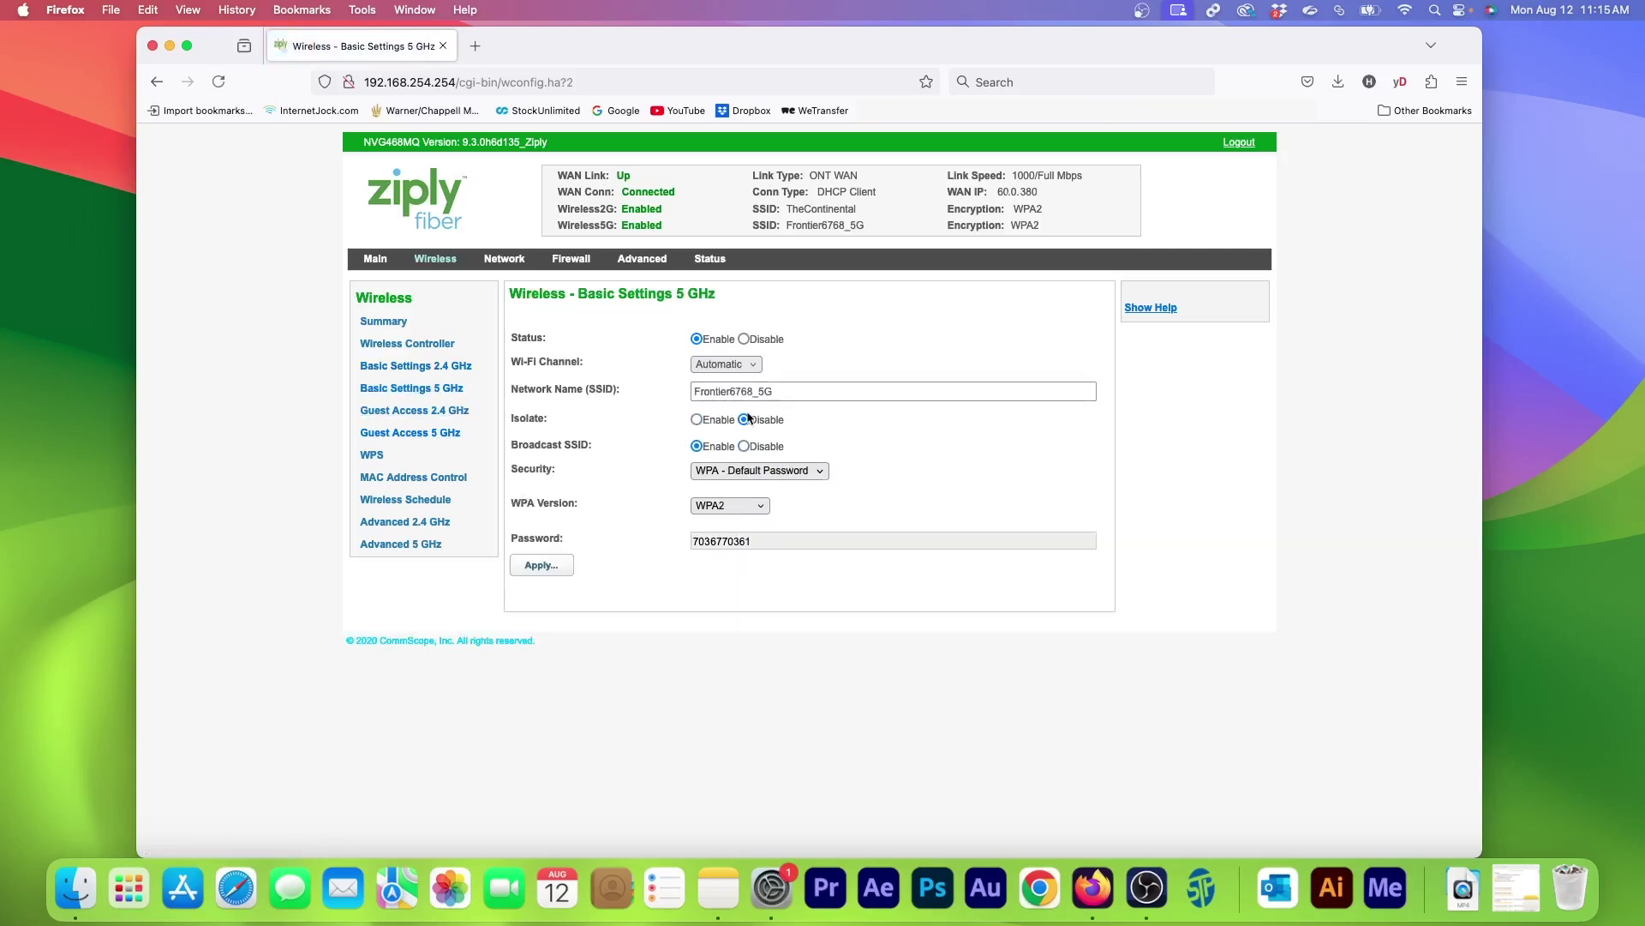
{"action": "left_click", "coordinate": [777, 392]}
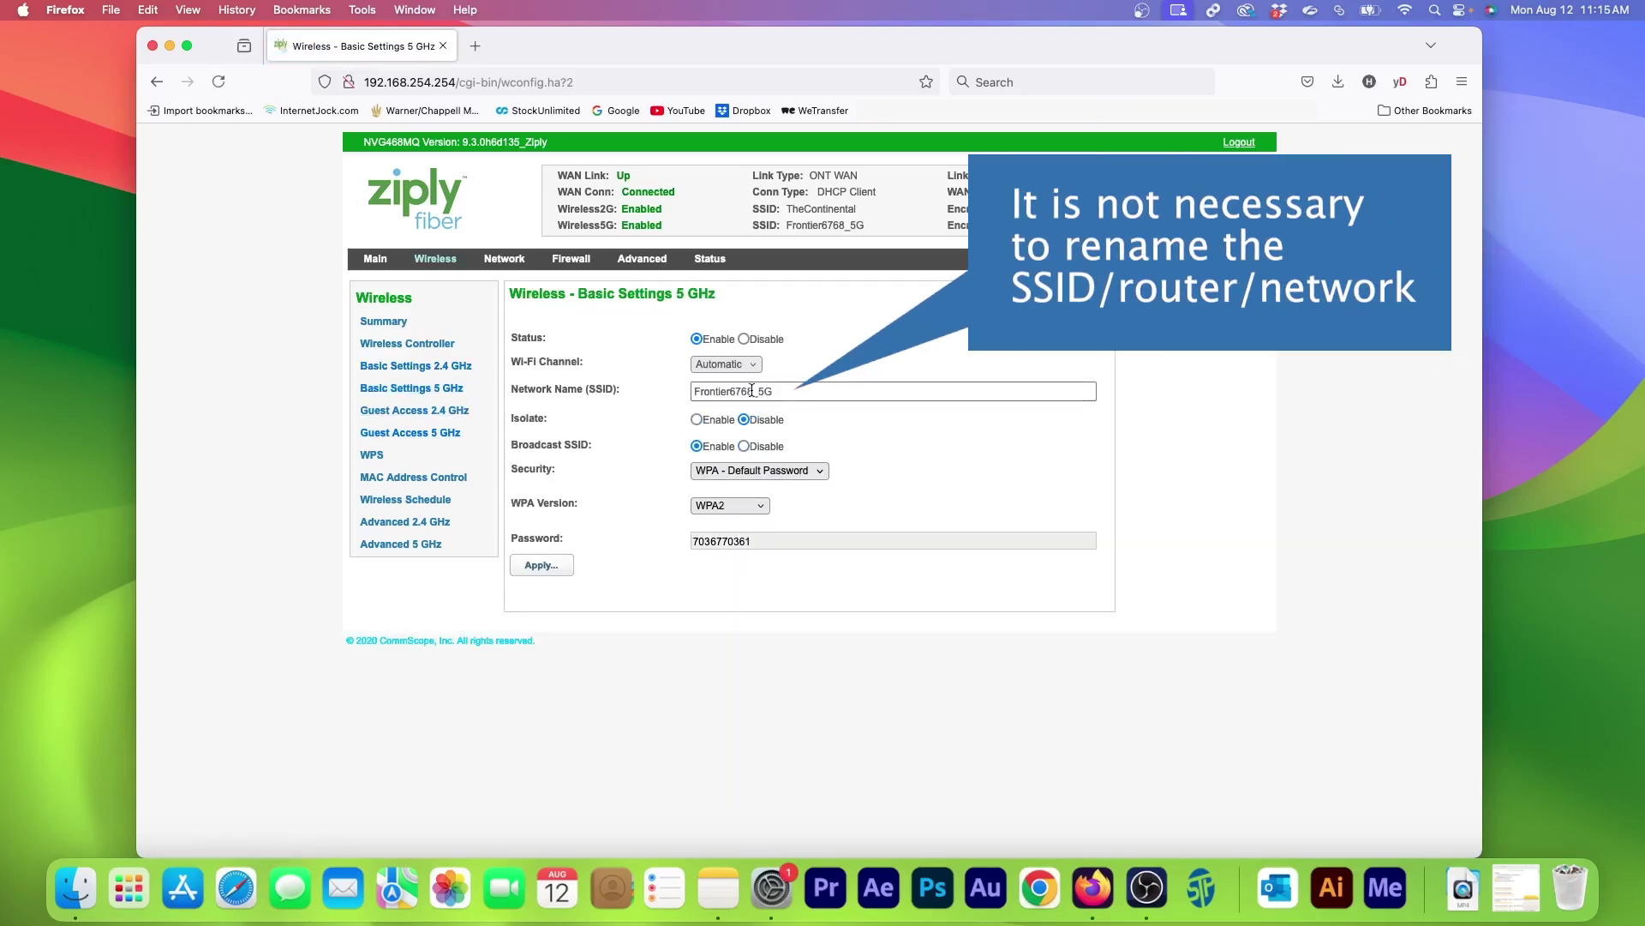
{"action": "left_click_drag", "start_coordinate": [752, 392], "coordinate": [693, 391]}
{"action": "type", "text": "The"}
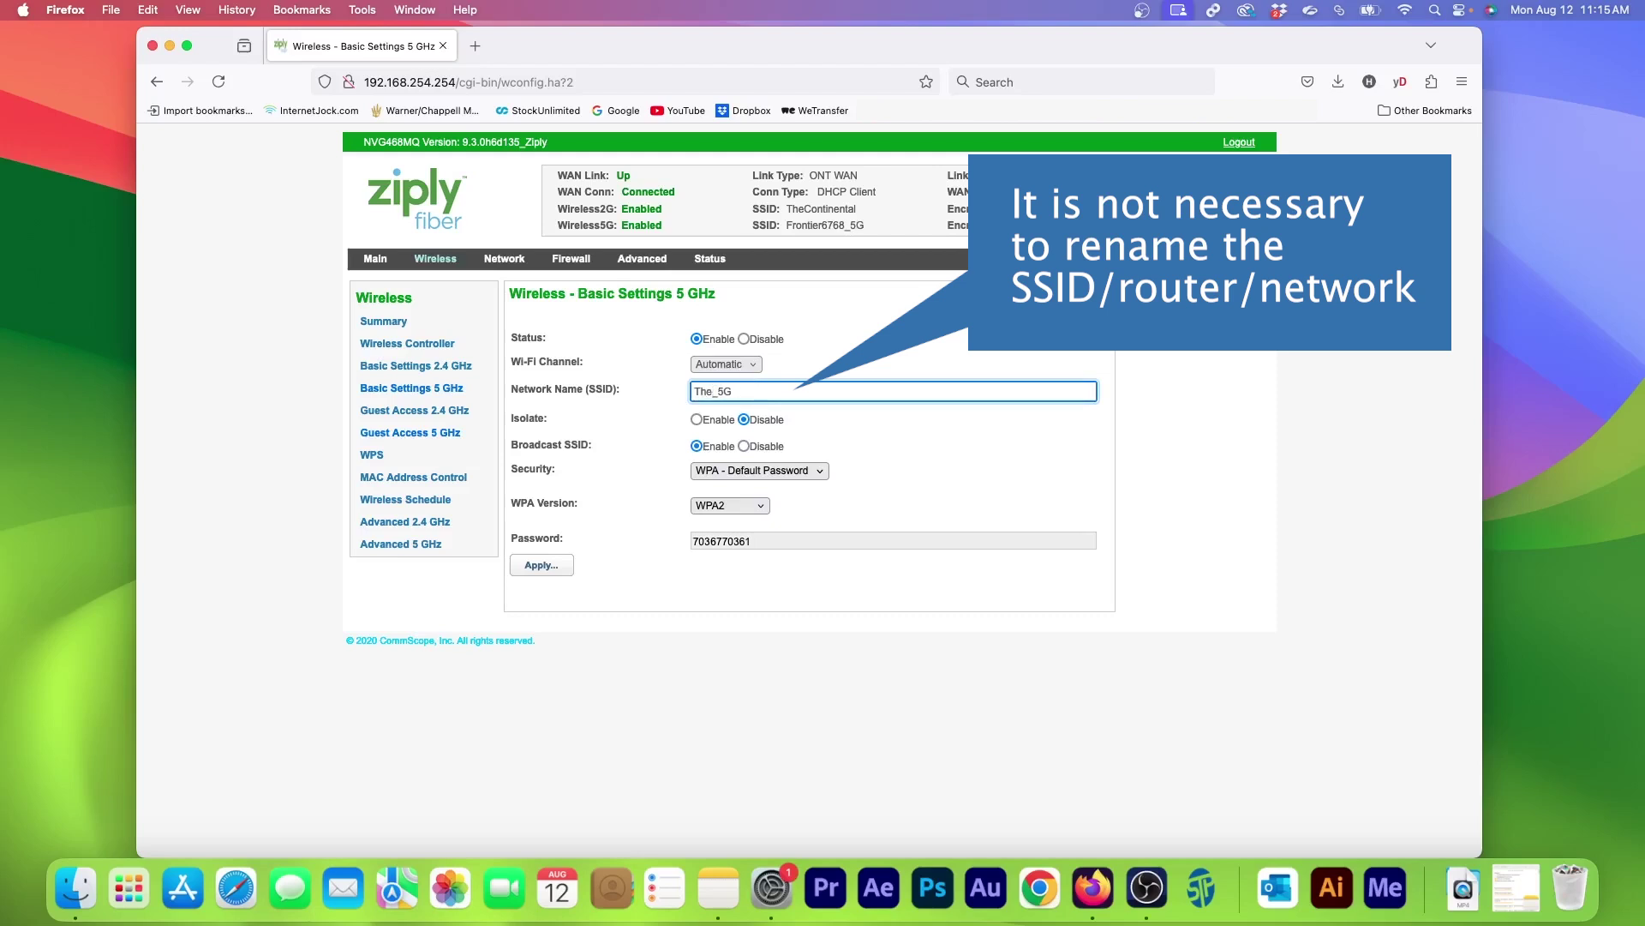
{"action": "type", "text": "Continental"}
{"action": "left_click", "coordinate": [811, 471]}
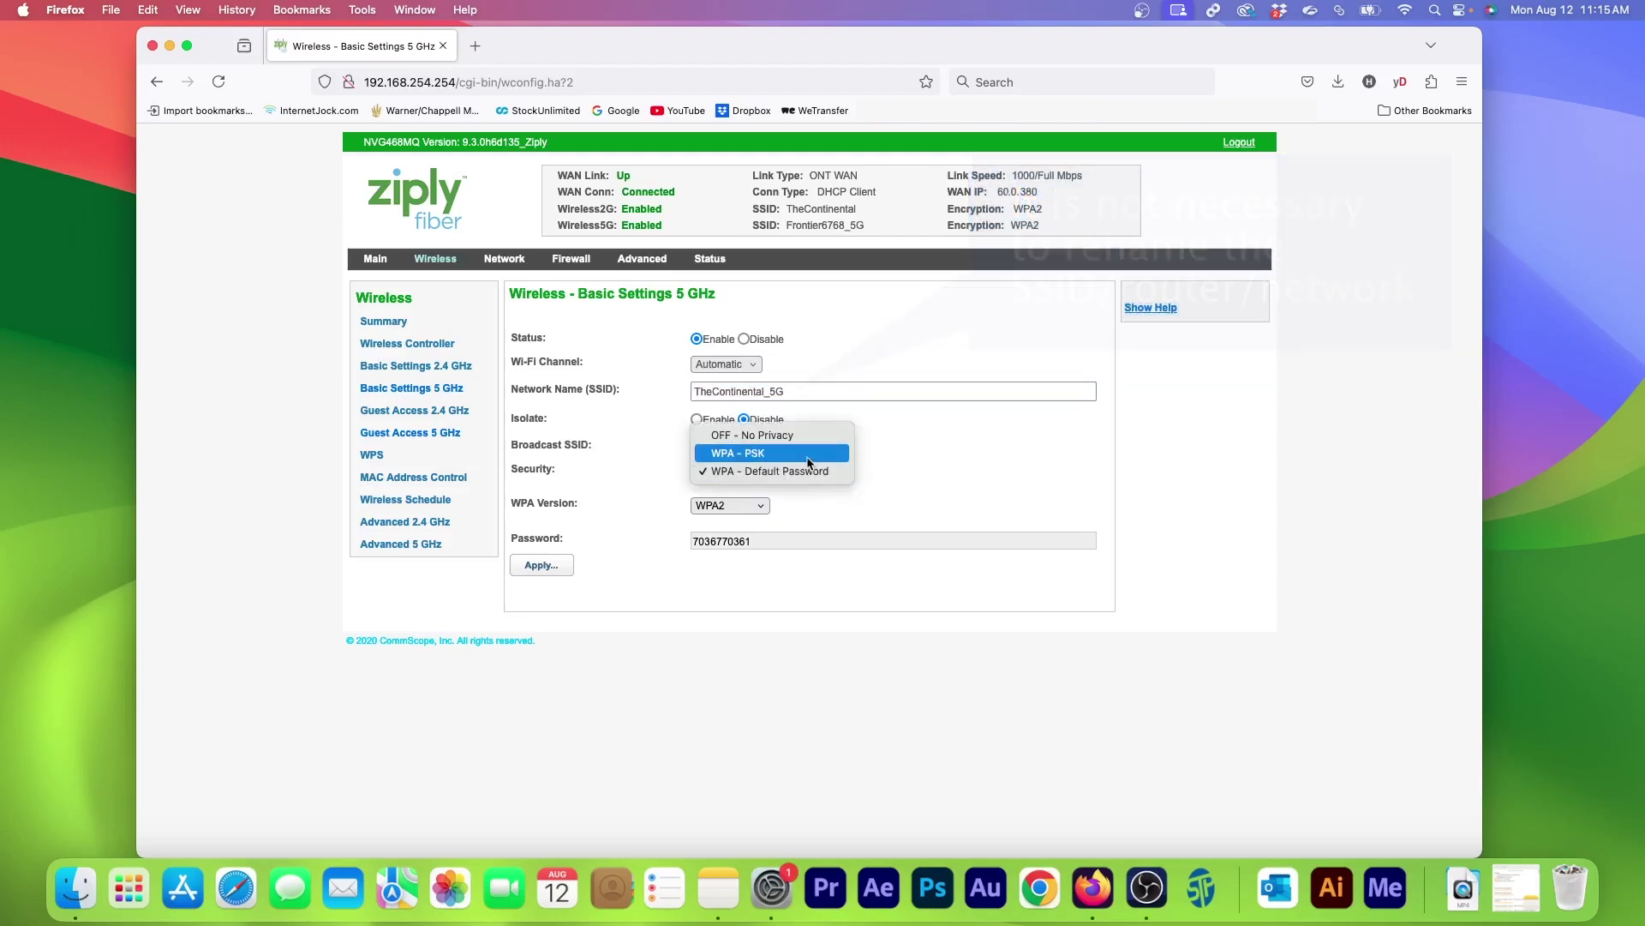
{"action": "left_click", "coordinate": [809, 453]}
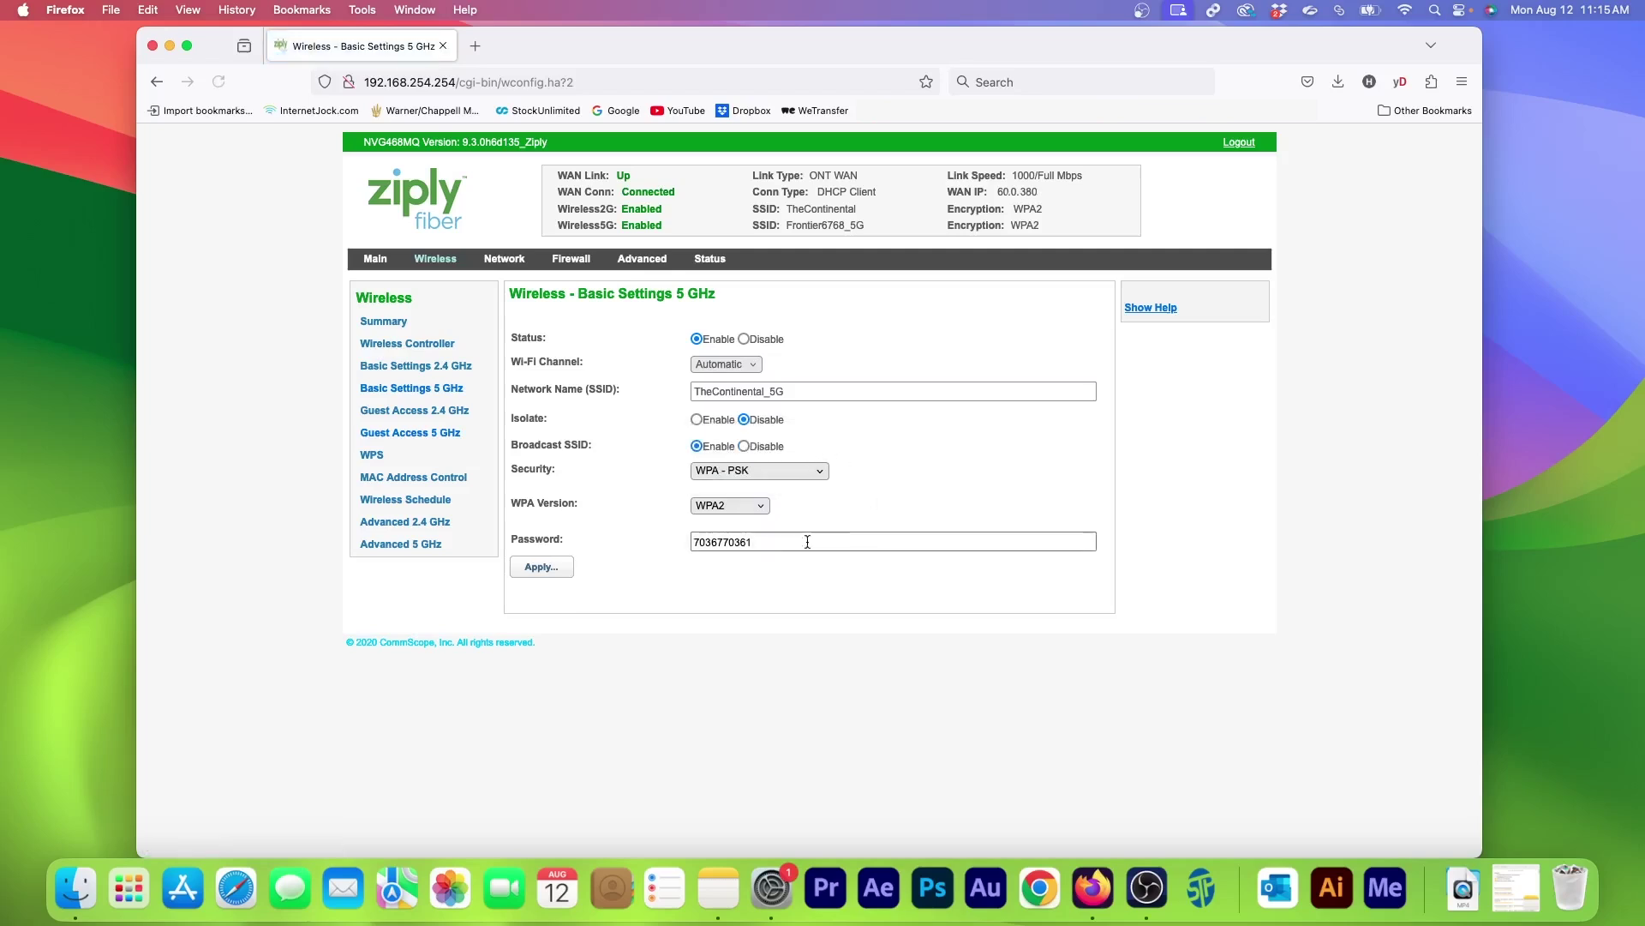
{"action": "left_click_drag", "start_coordinate": [807, 540], "coordinate": [670, 541]}
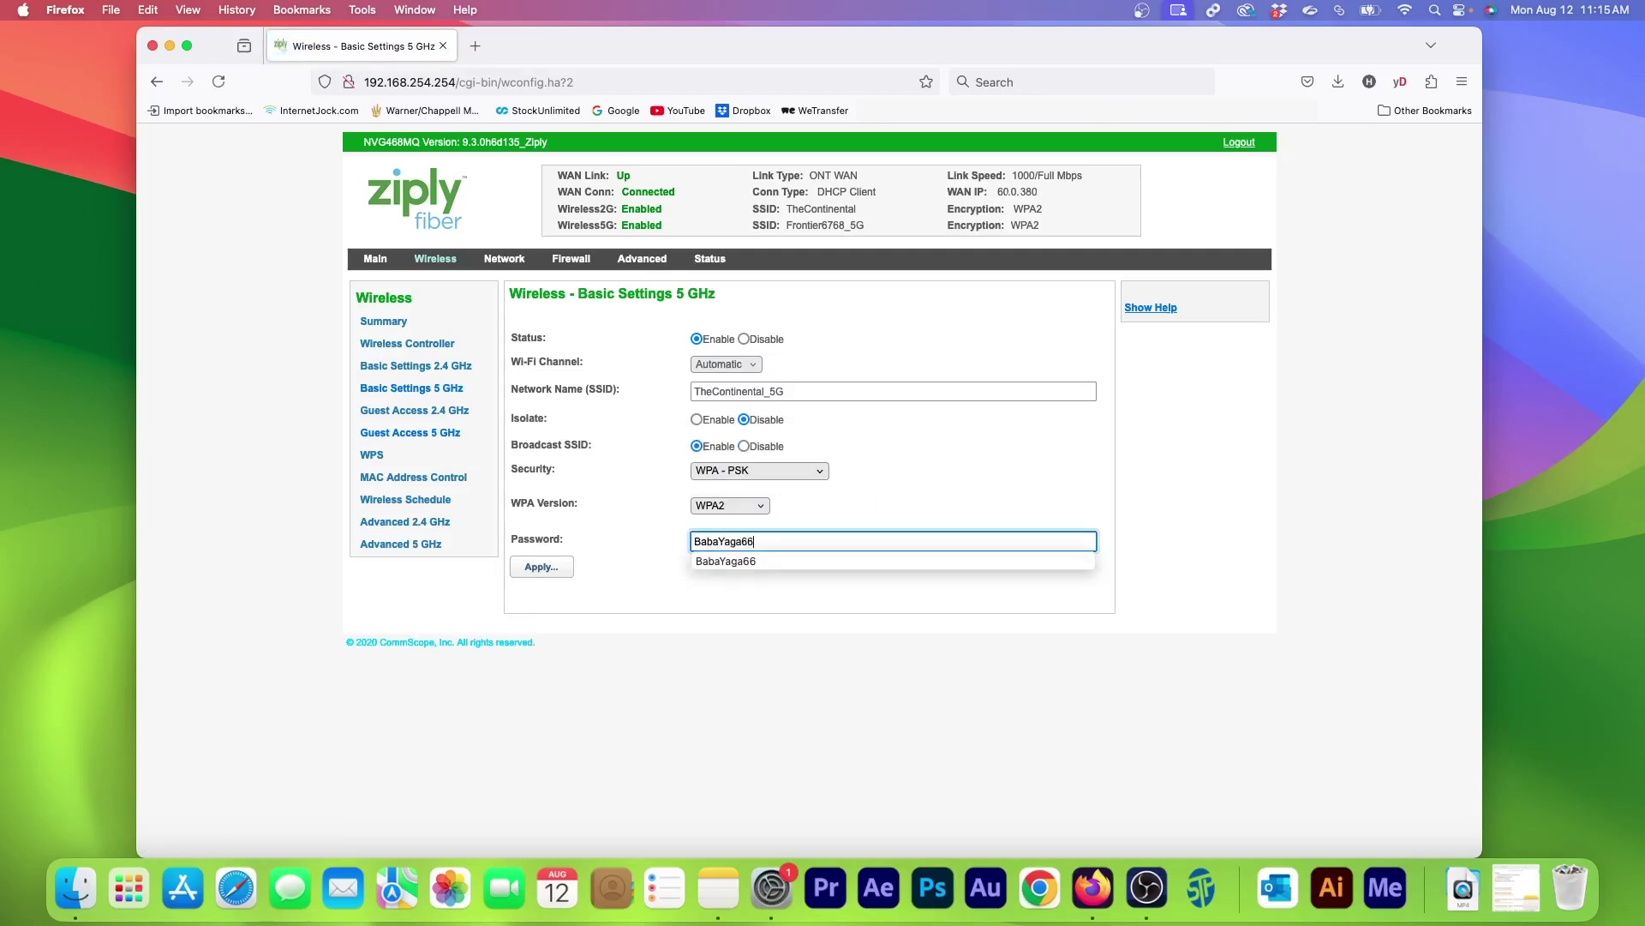
{"action": "left_click", "coordinate": [557, 577]}
- Apply the 5 GHz changes, reload the page after the reset, and go to the Mac's Wi-Fi settings
{"action": "left_click", "coordinate": [553, 568]}
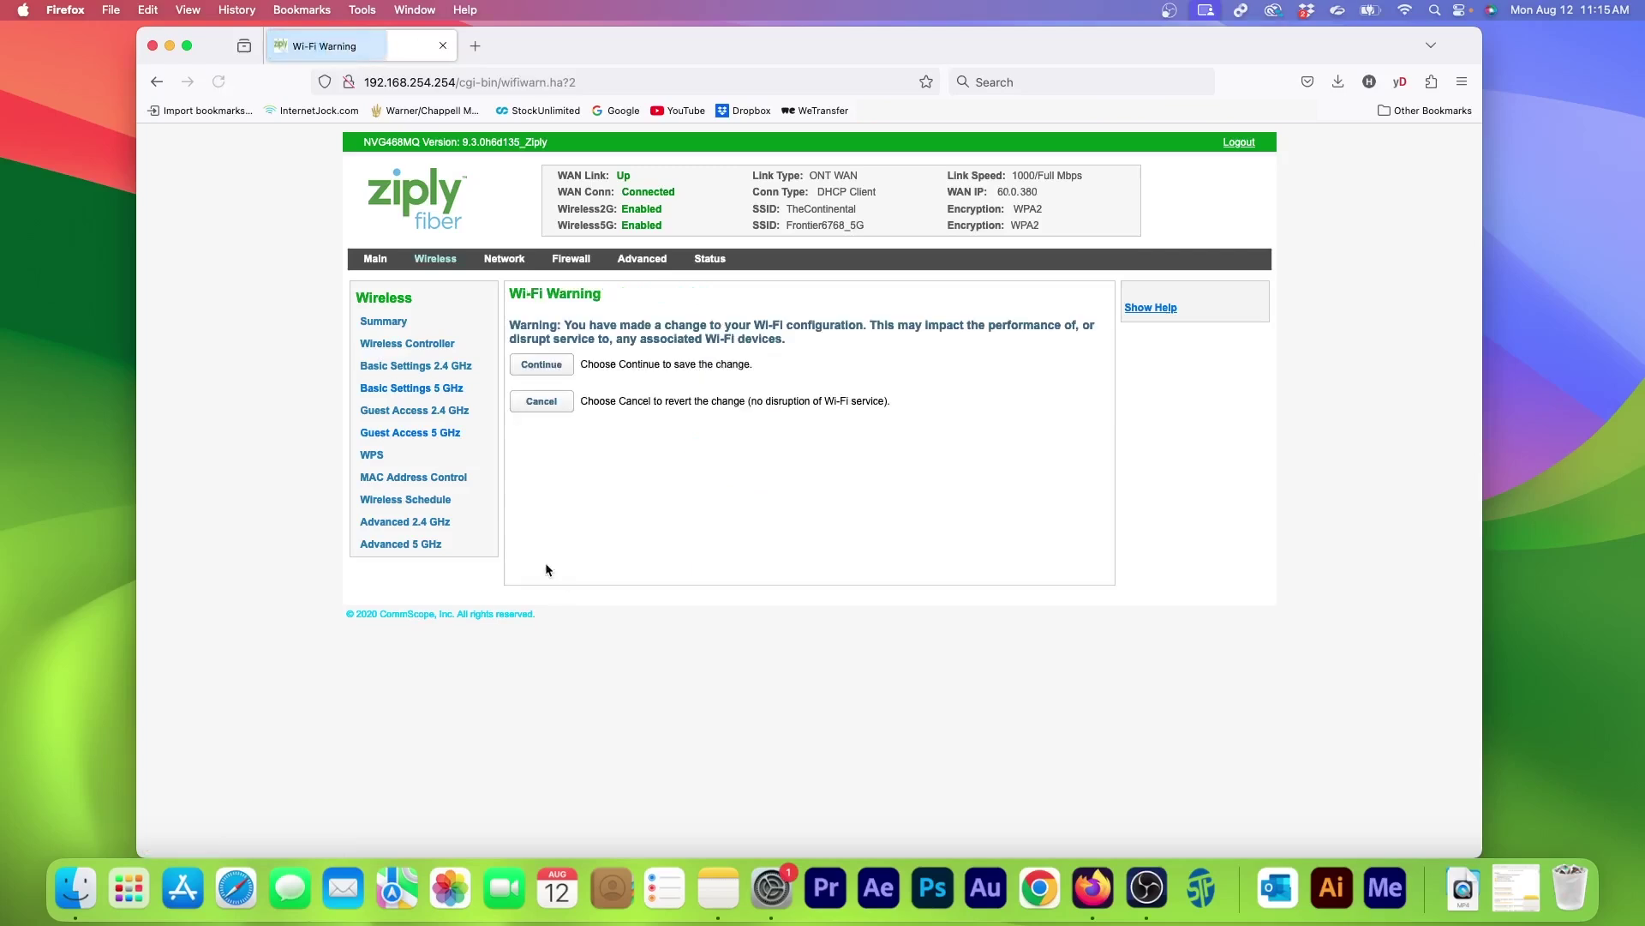
{"action": "left_click", "coordinate": [547, 367]}
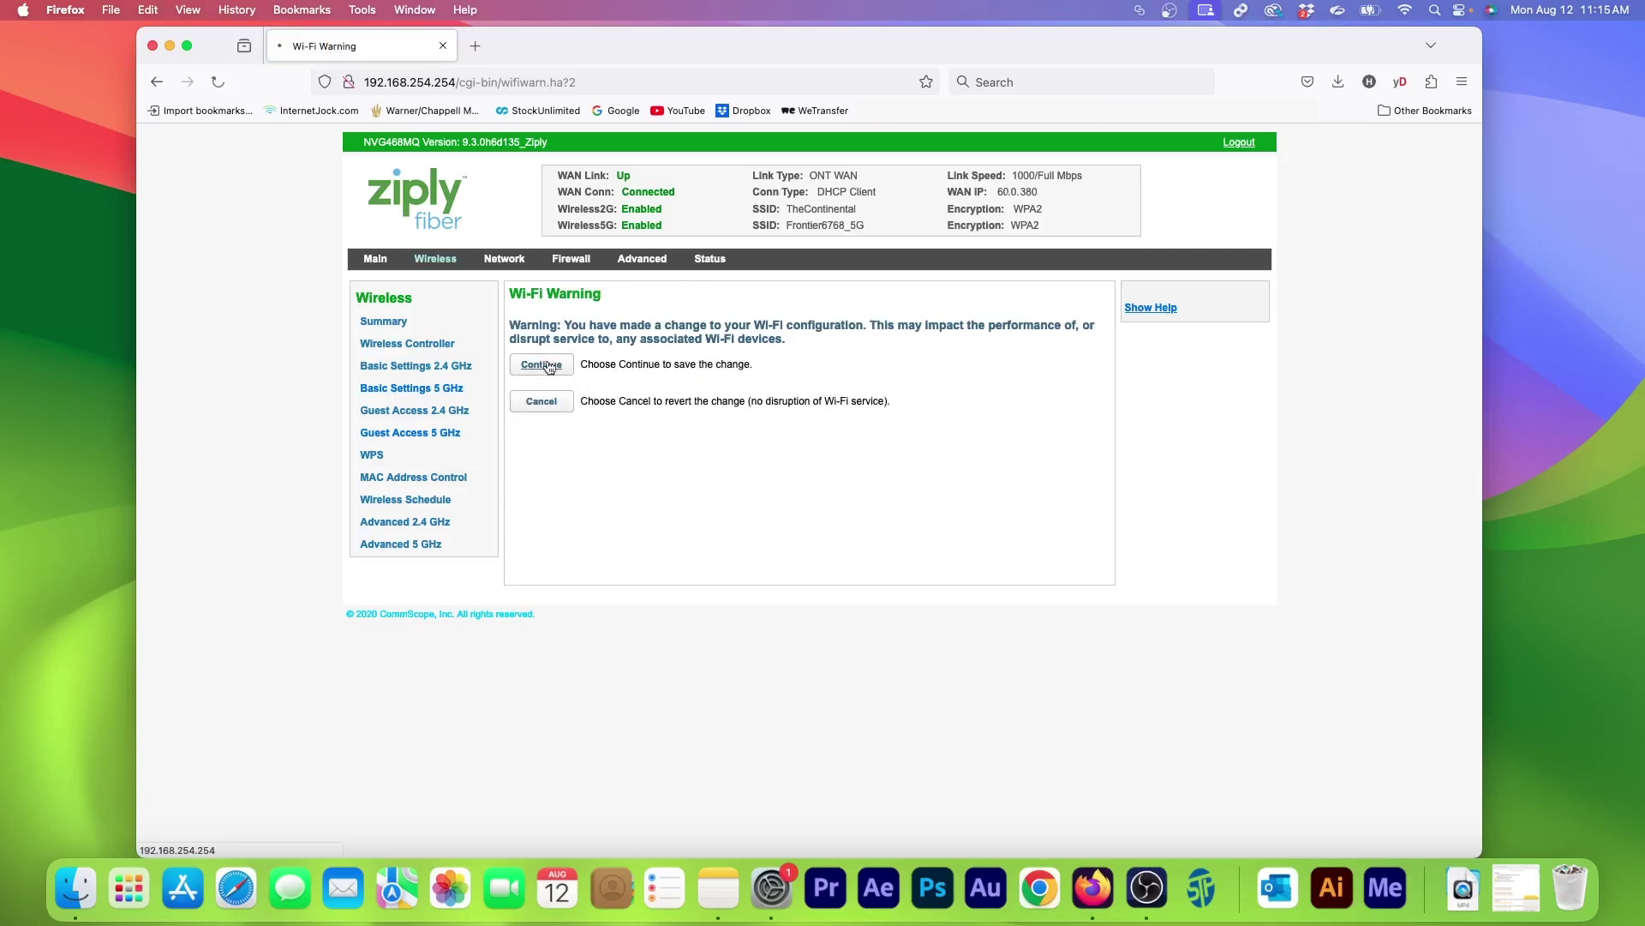
{"action": "left_click", "coordinate": [1088, 598]}
{"action": "left_click", "coordinate": [925, 533]}
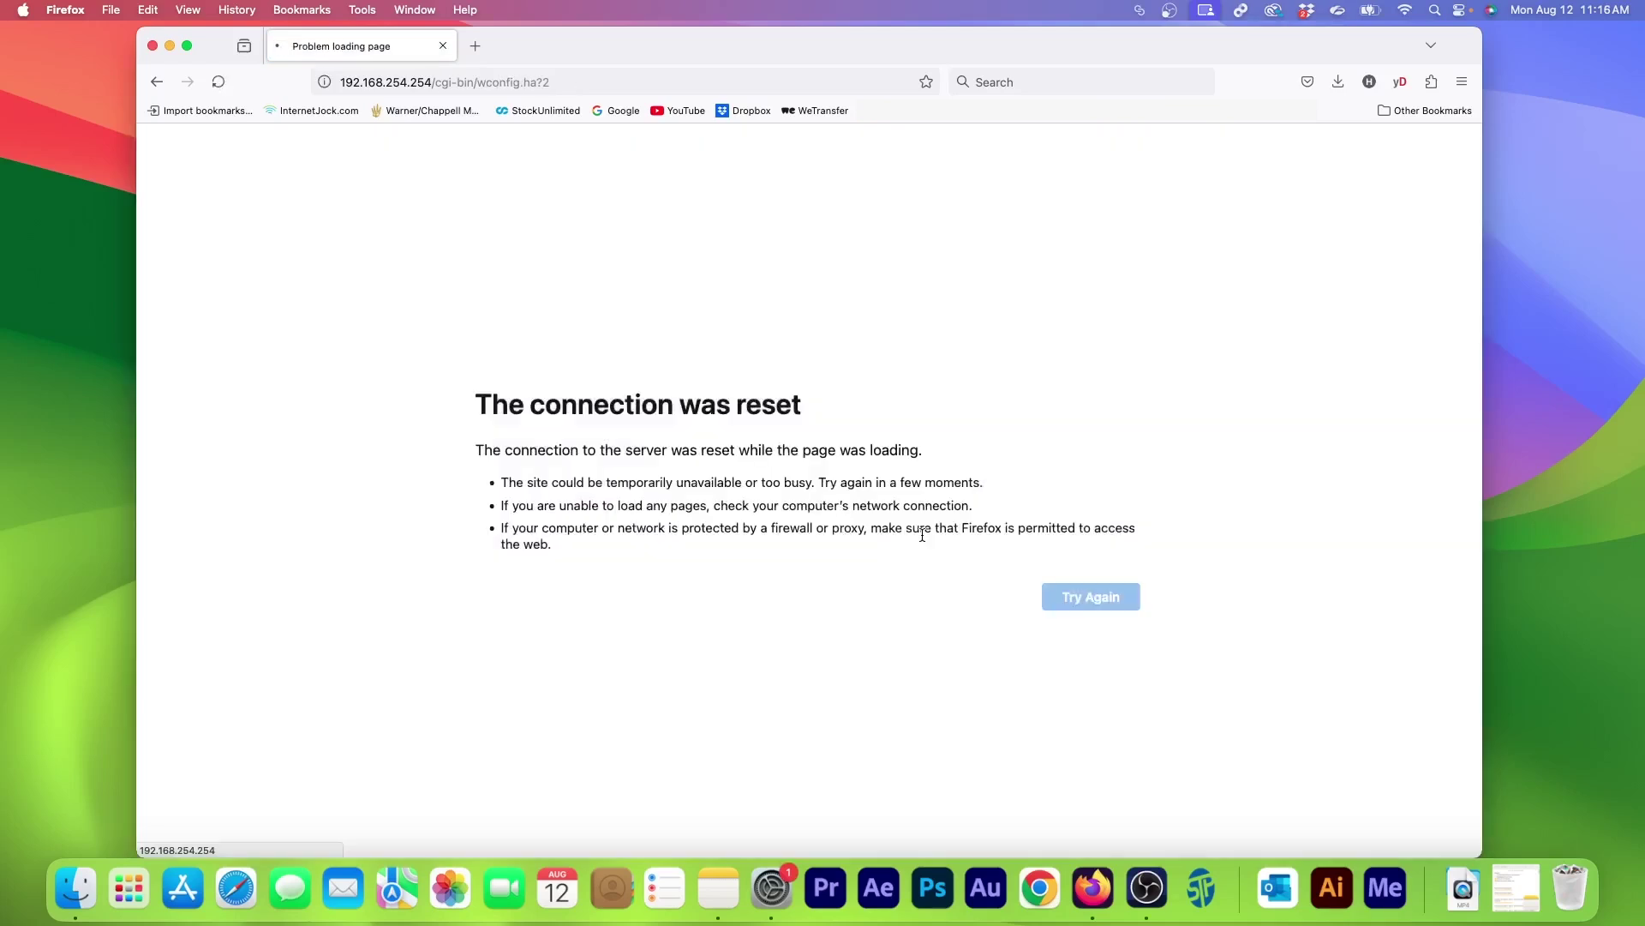
{"action": "left_click", "coordinate": [771, 888]}
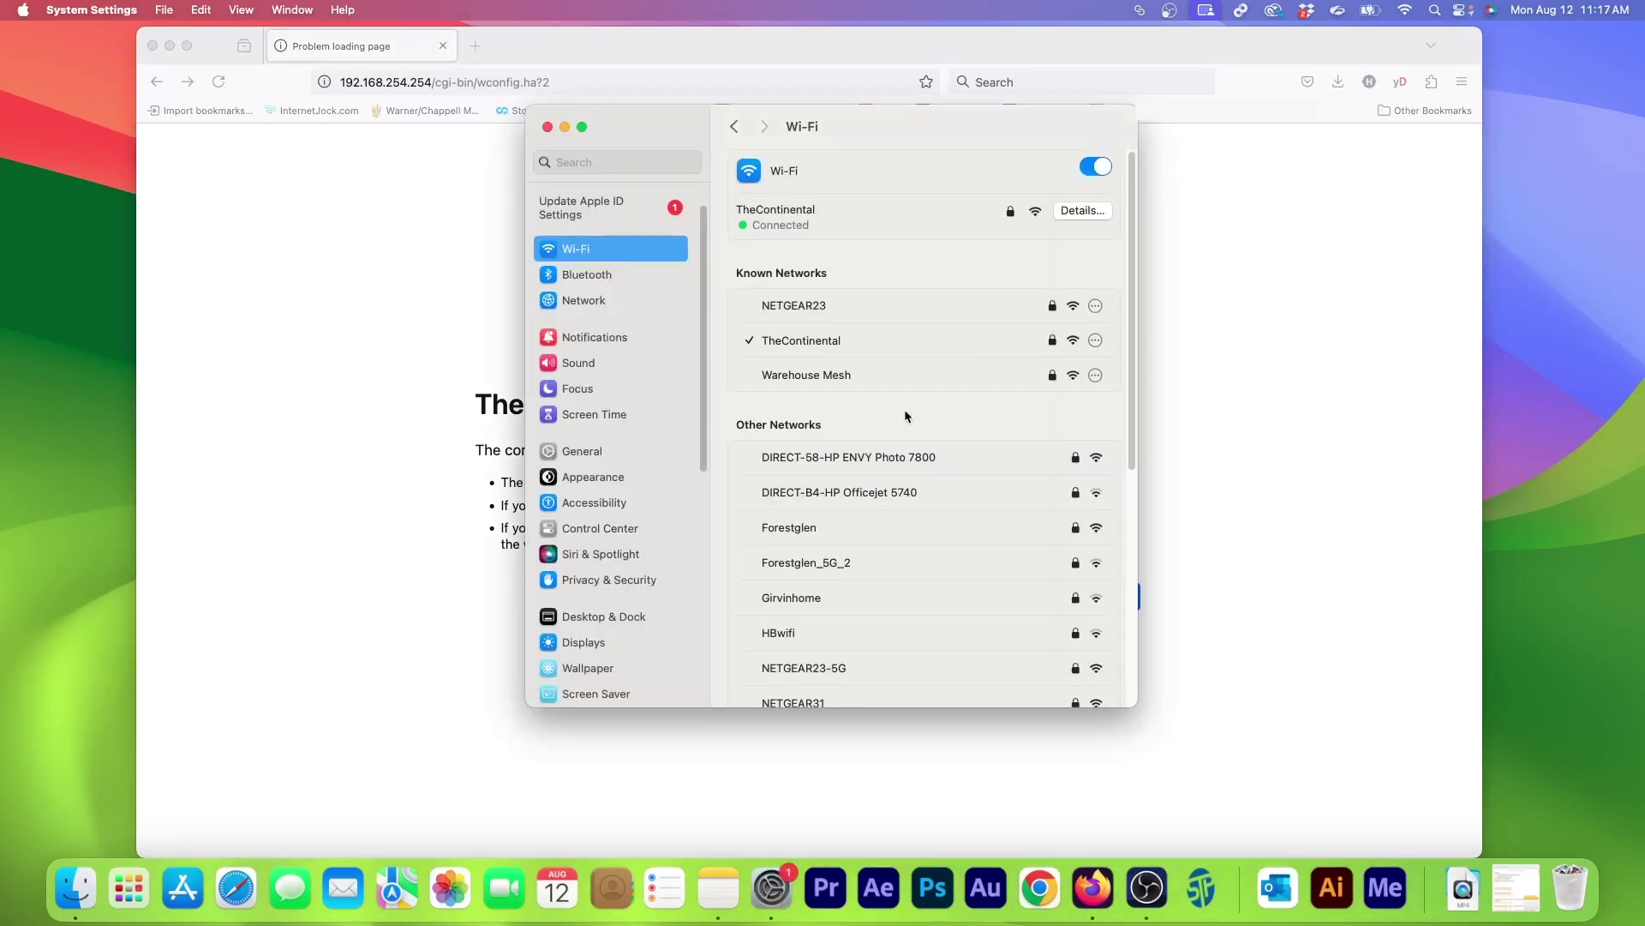
{"action": "scroll", "coordinate": [903, 409], "scroll_direction": "down", "scroll_amount": 2}
{"action": "scroll", "coordinate": [904, 409], "scroll_direction": "down", "scroll_amount": 1}
{"action": "scroll", "coordinate": [904, 409], "scroll_direction": "down", "scroll_amount": 2}
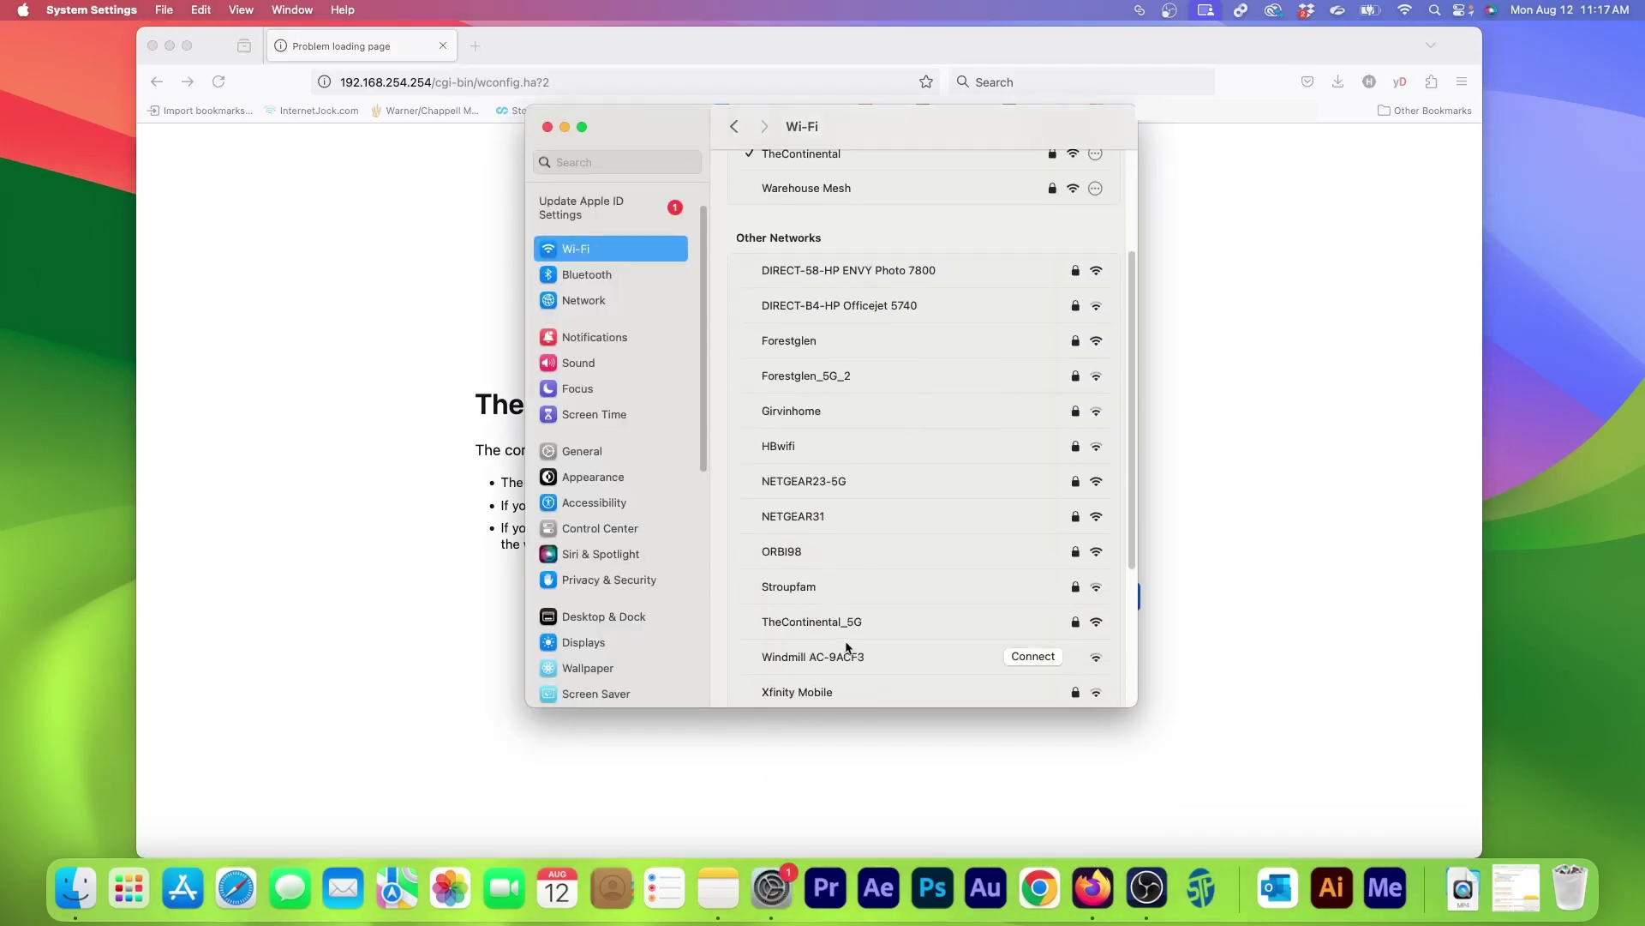
{"action": "left_click", "coordinate": [1031, 623]}
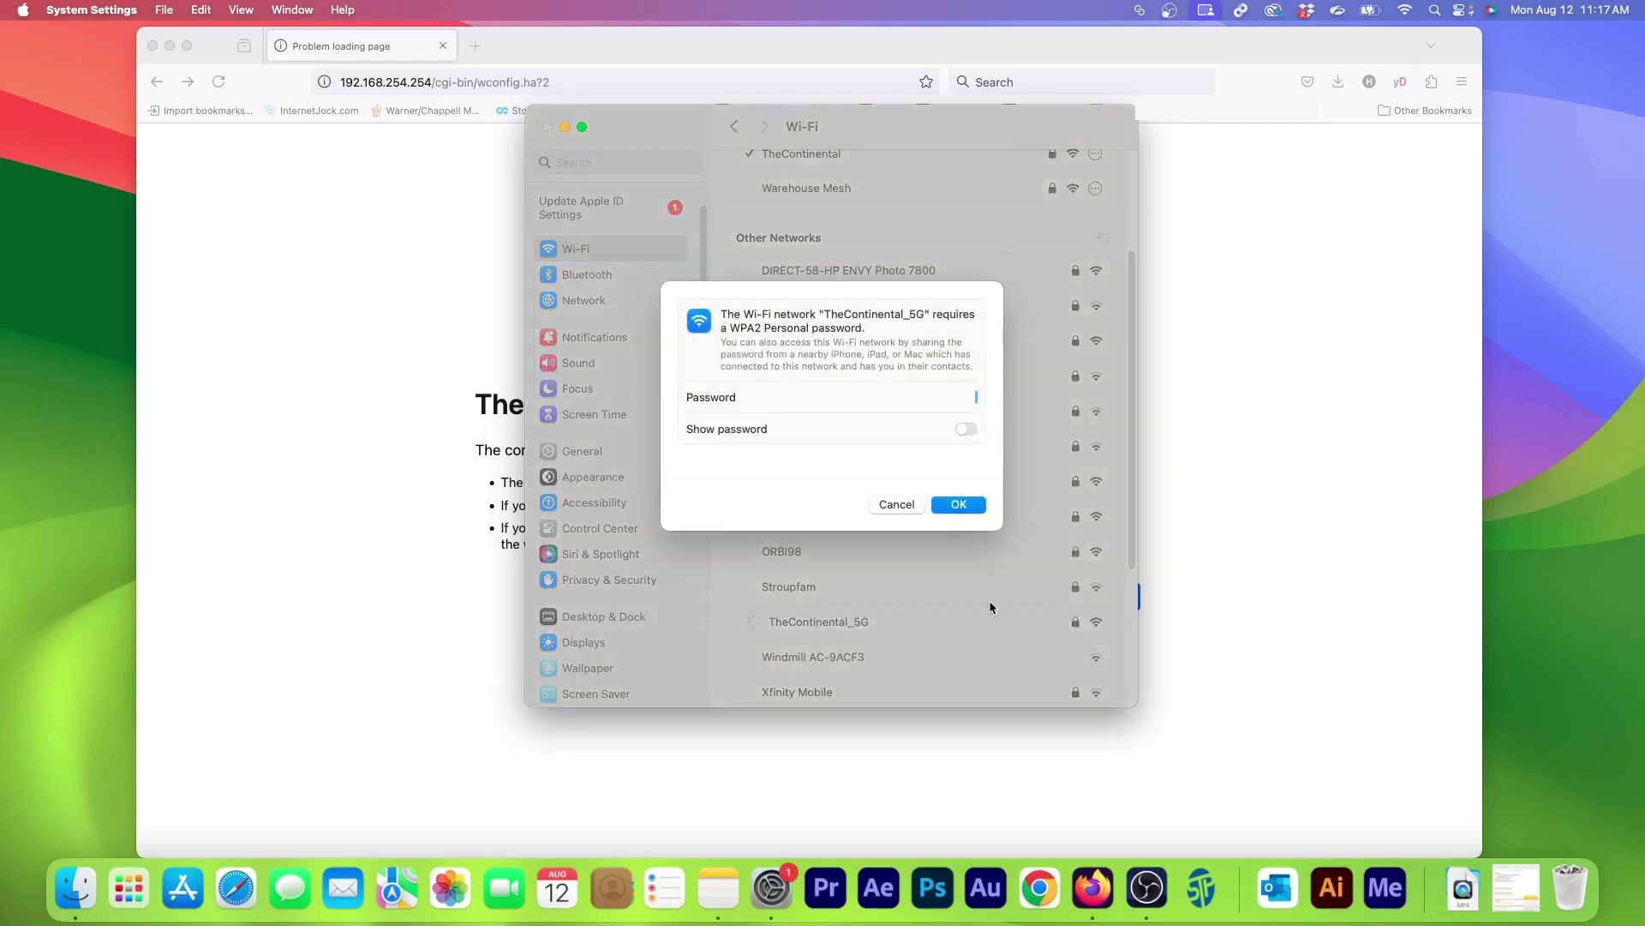
{"action": "type", "text": "••••••"}
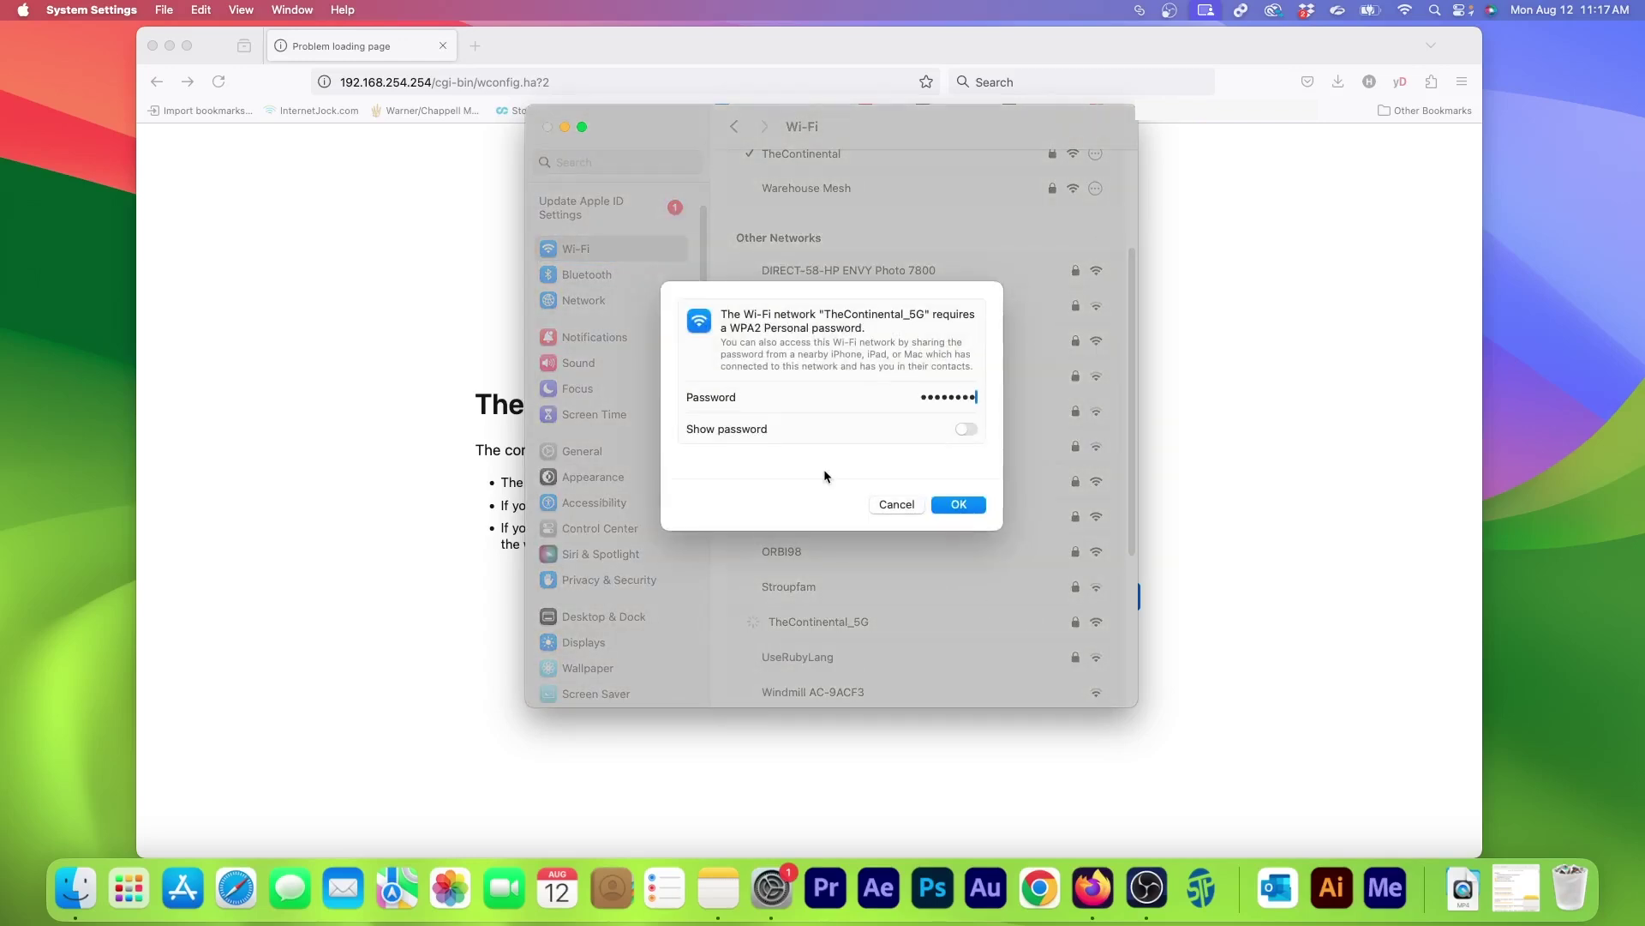
{"action": "type", "text": "••"}
{"action": "left_click", "coordinate": [969, 429]}
{"action": "left_click", "coordinate": [961, 505]}
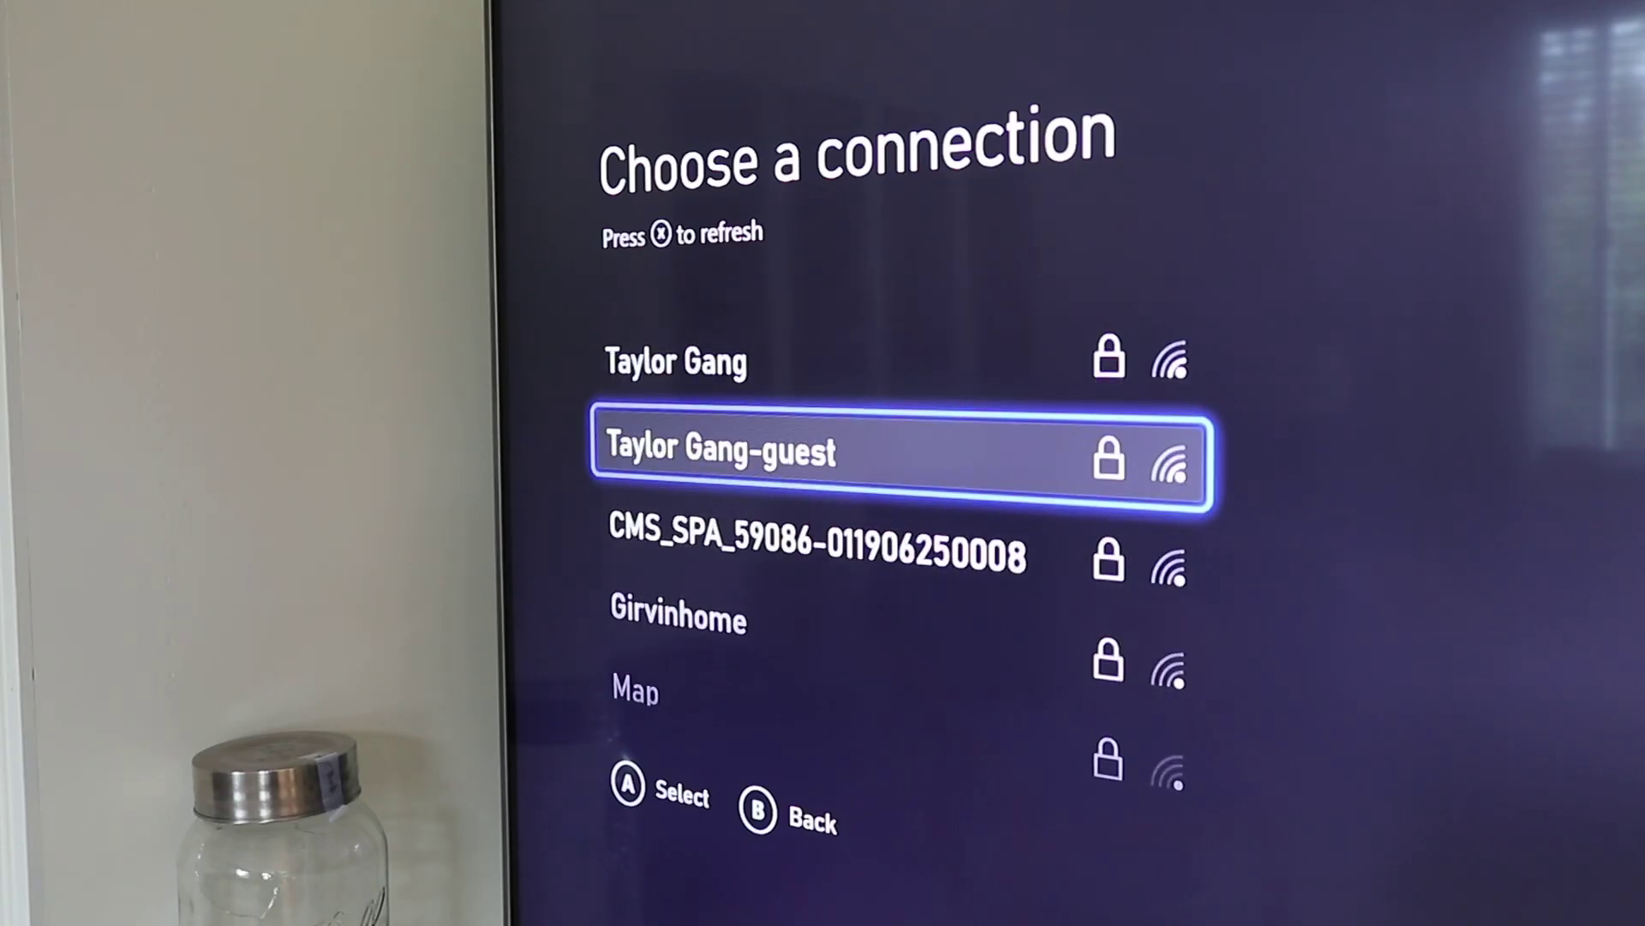
{"action": "key", "text": "Down"}
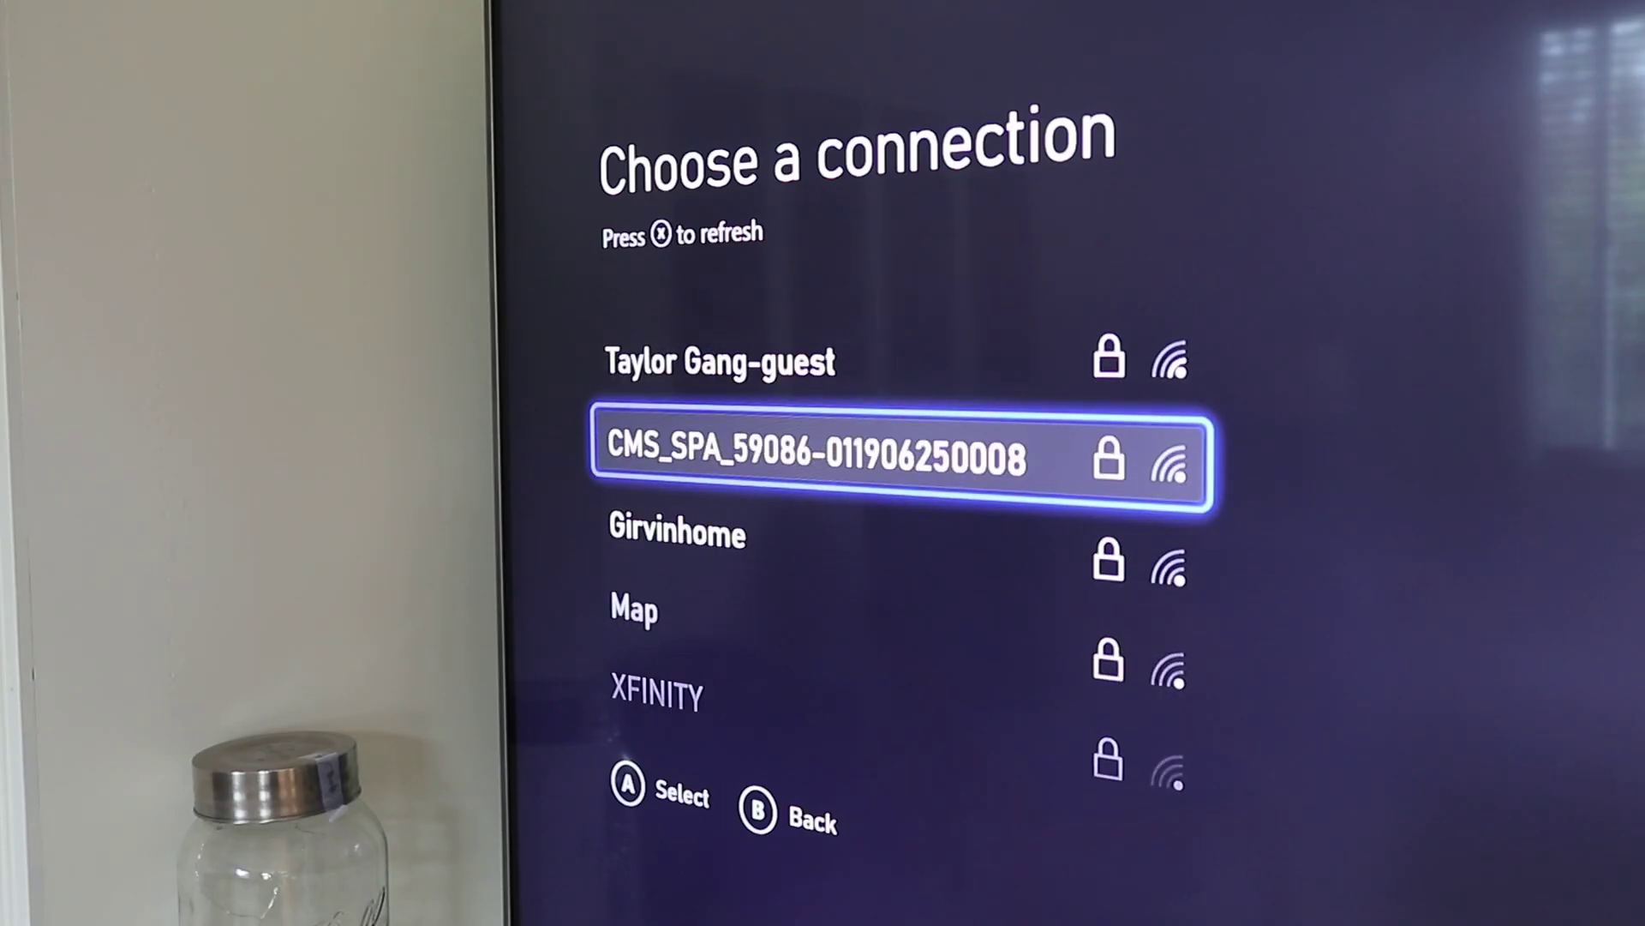
{"action": "key", "text": "Down"}
{"action": "key", "text": "Down"}
{"action": "key", "text": "Down"}
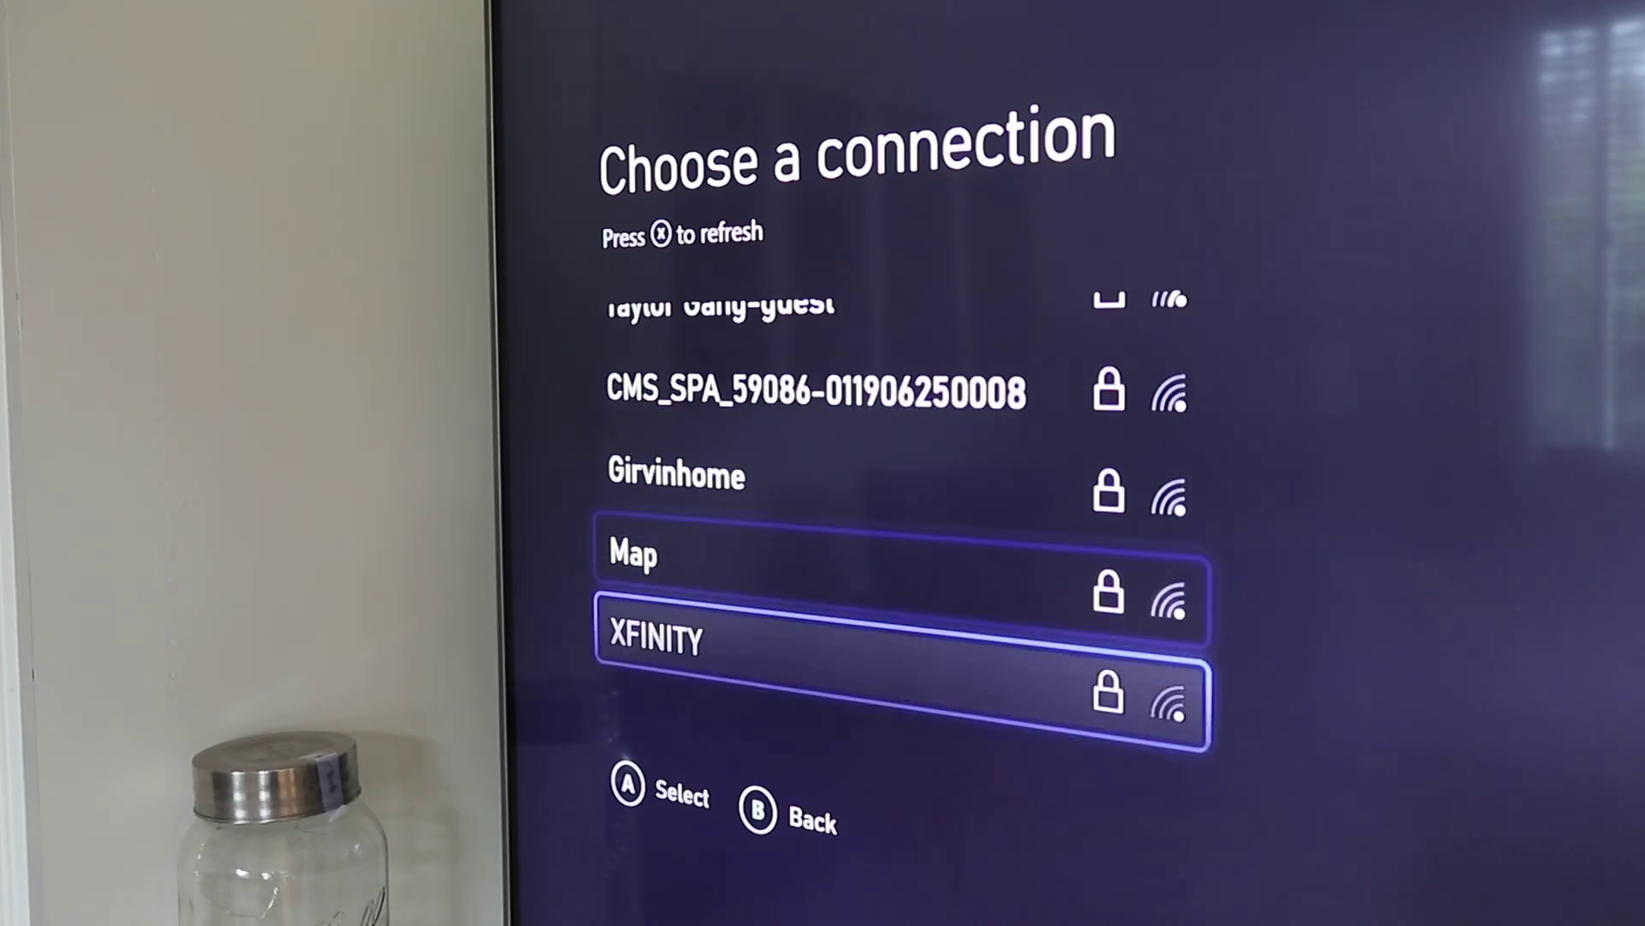